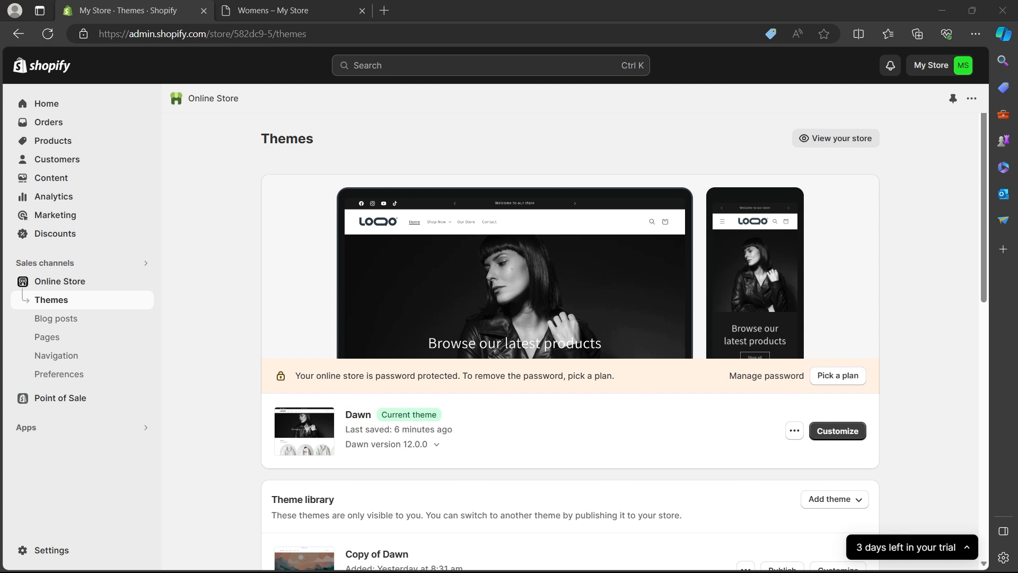
# - Duplicate the current Dawn theme
pyautogui.click(905, 380)
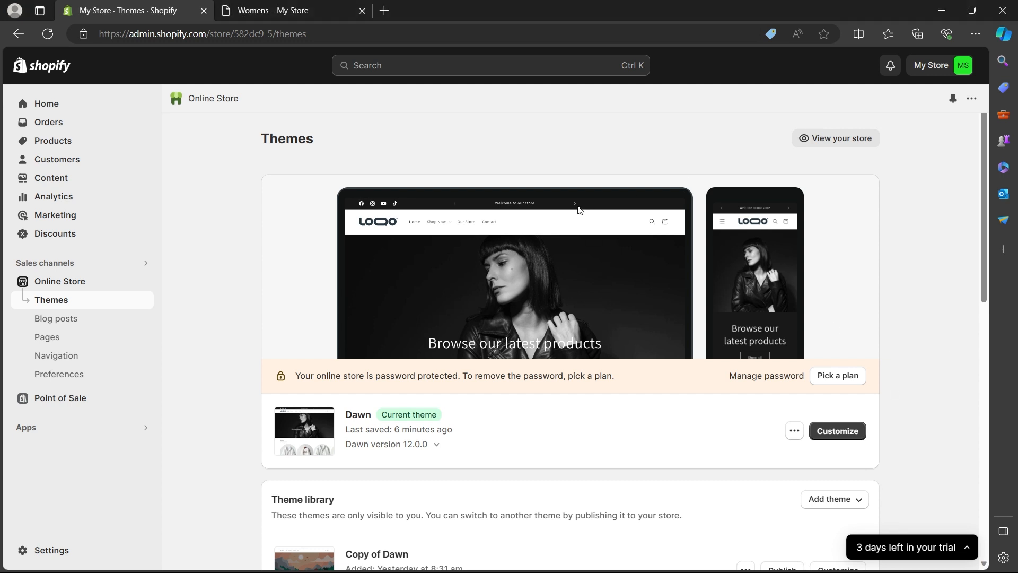
pyautogui.click(793, 432)
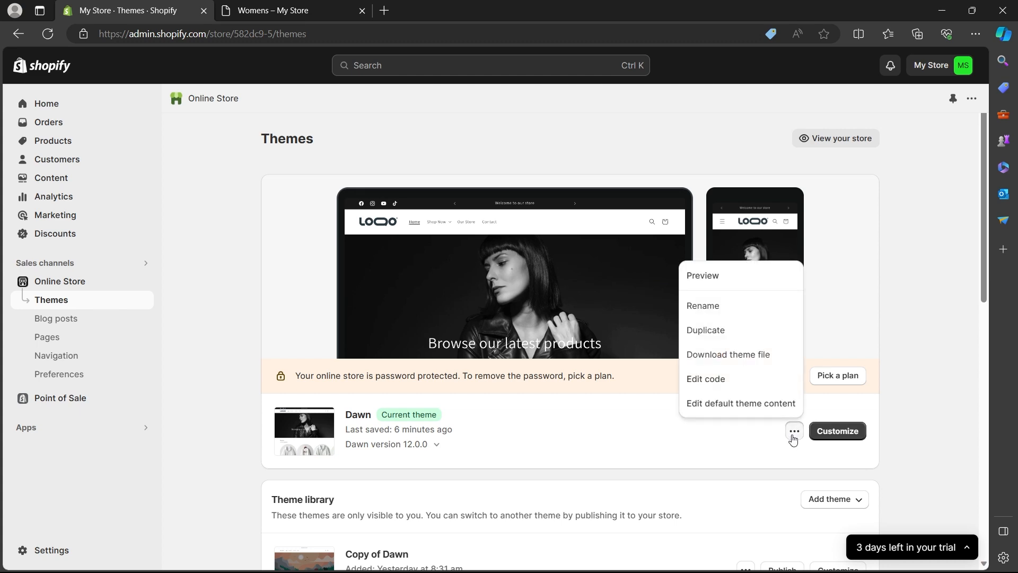
pyautogui.click(707, 330)
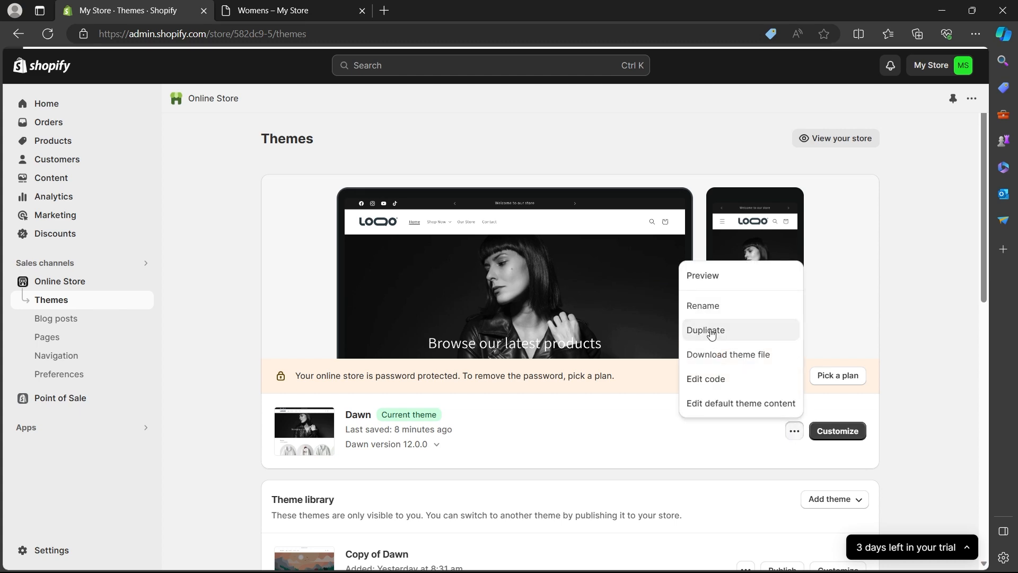
# - Rename the newly added copy of the Dawn theme to "Dawn V2" in the theme library
pyautogui.scroll(-5, 847, 240)
pyautogui.click(746, 279)
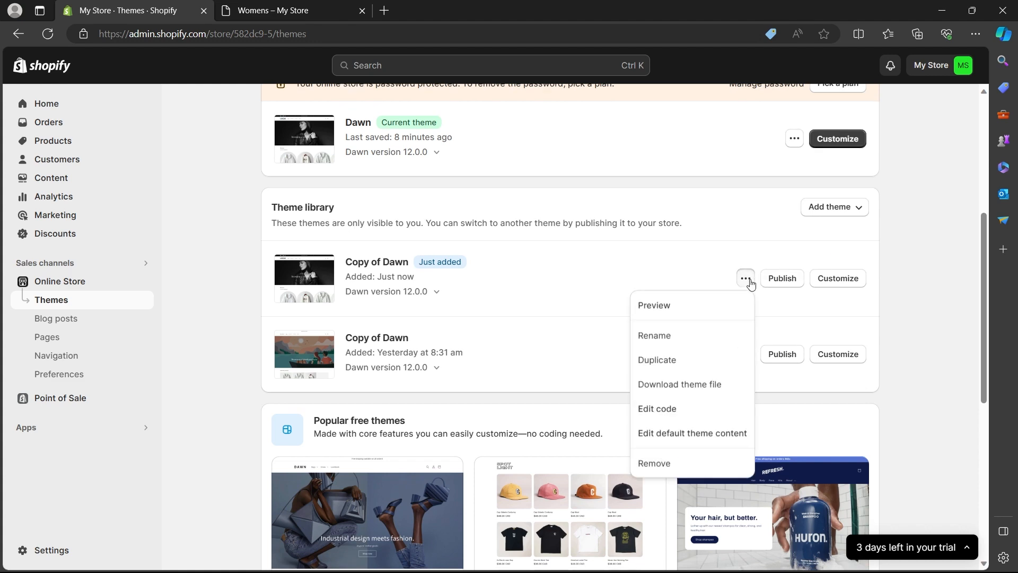
pyautogui.click(660, 345)
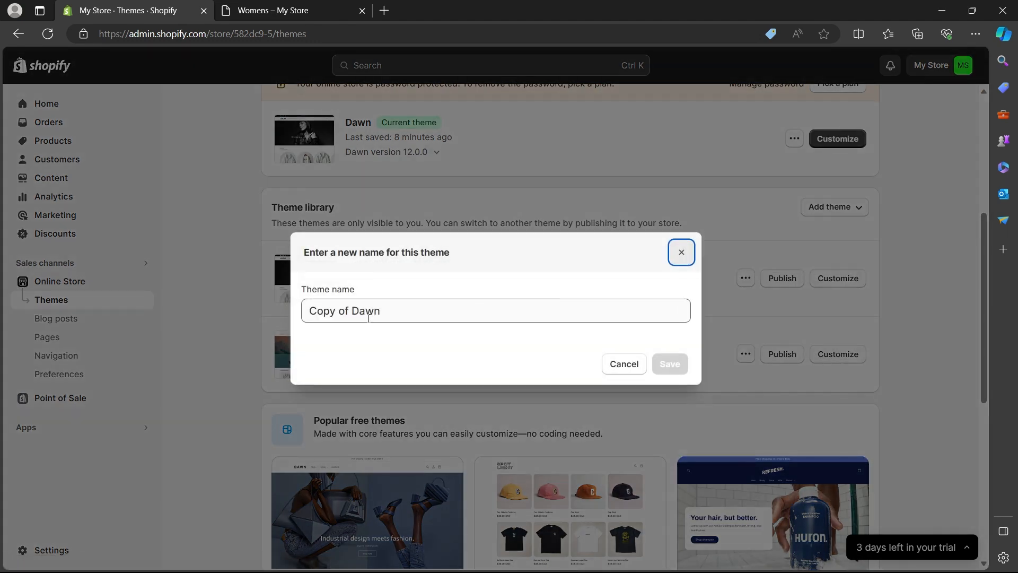
pyautogui.click(348, 311)
pyautogui.press('Home')
pyautogui.press('Delete')
pyautogui.press('Delete')
pyautogui.press('Delete')
pyautogui.press('Delete')
pyautogui.press('Delete')
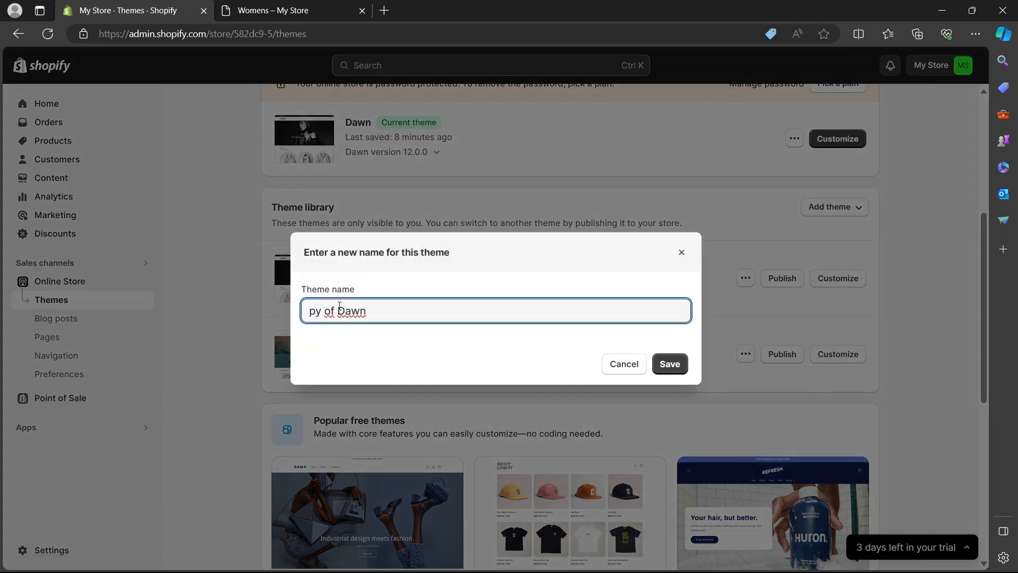
pyautogui.press('Delete')
pyautogui.press('Delete')
pyautogui.press('Delete')
pyautogui.press('End')
pyautogui.write('V2')
pyautogui.press('Return')
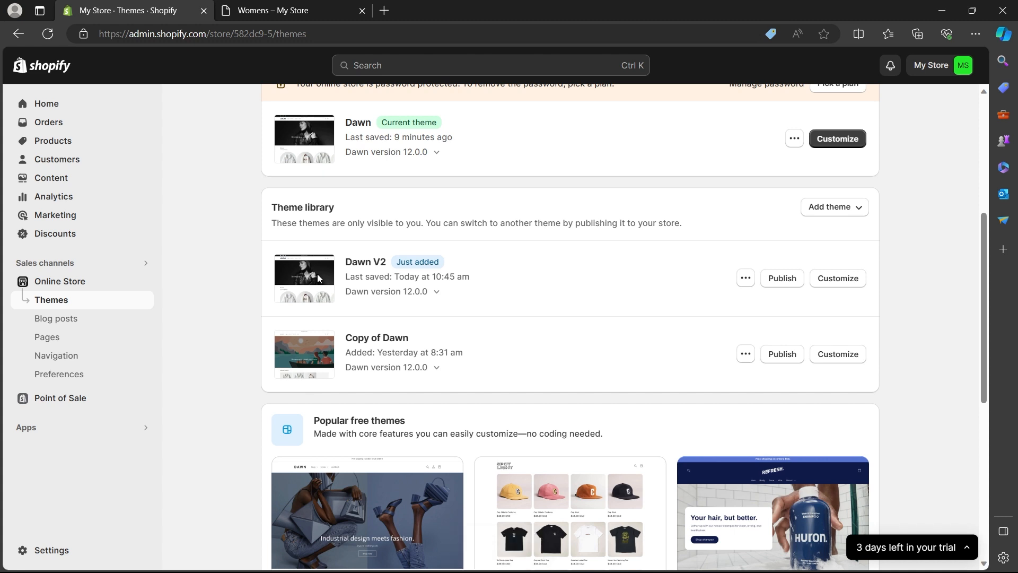
# - Open the Dawn V2 draft theme from the theme library for customization
pyautogui.scroll(4, 318, 281)
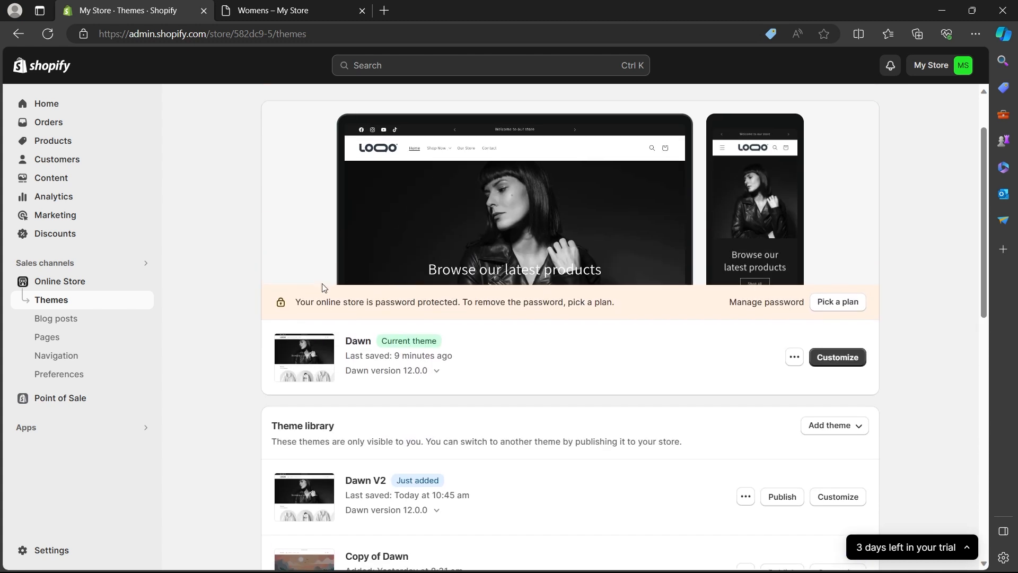
pyautogui.scroll(-1, 504, 443)
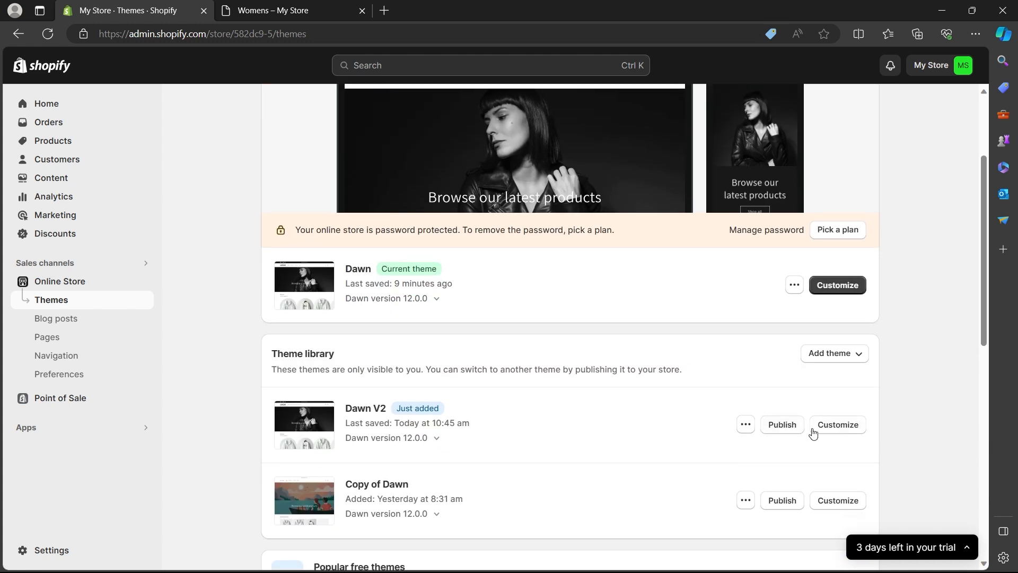
pyautogui.click(843, 427)
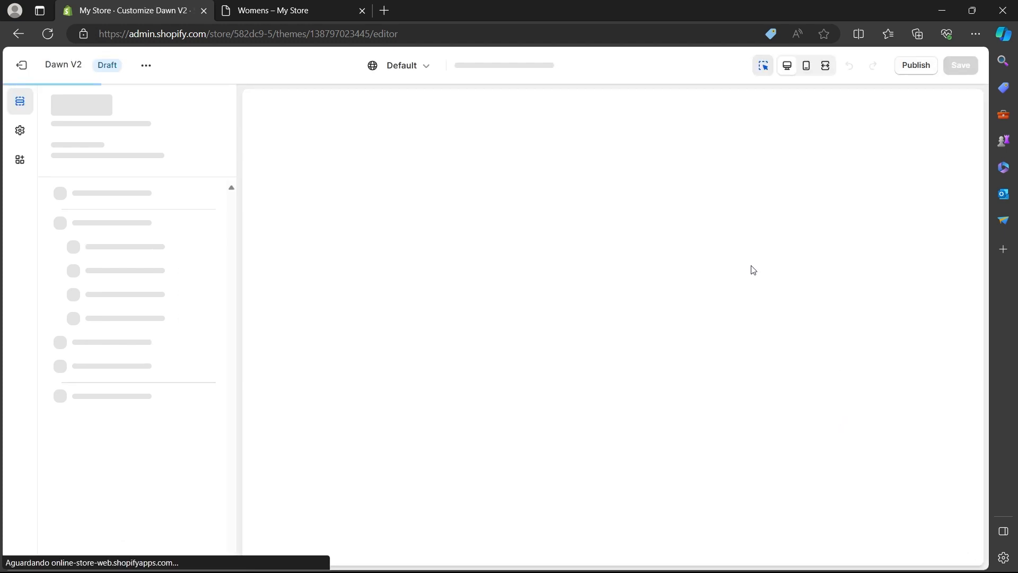
# - Change the home page's Collection list section to color scheme Scheme 3 and save the theme
pyautogui.scroll(-5, 716, 245)
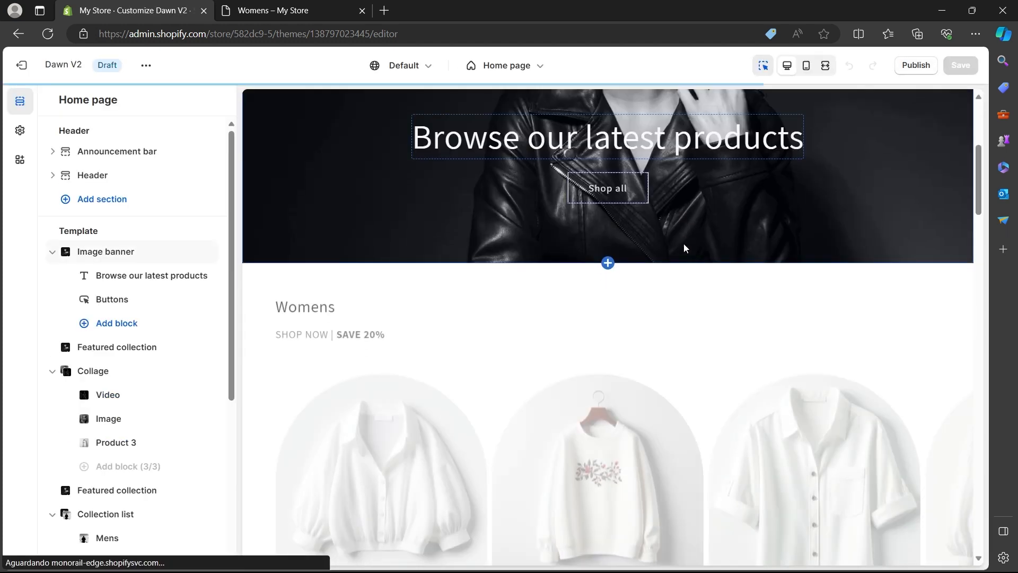
pyautogui.scroll(-10, 489, 288)
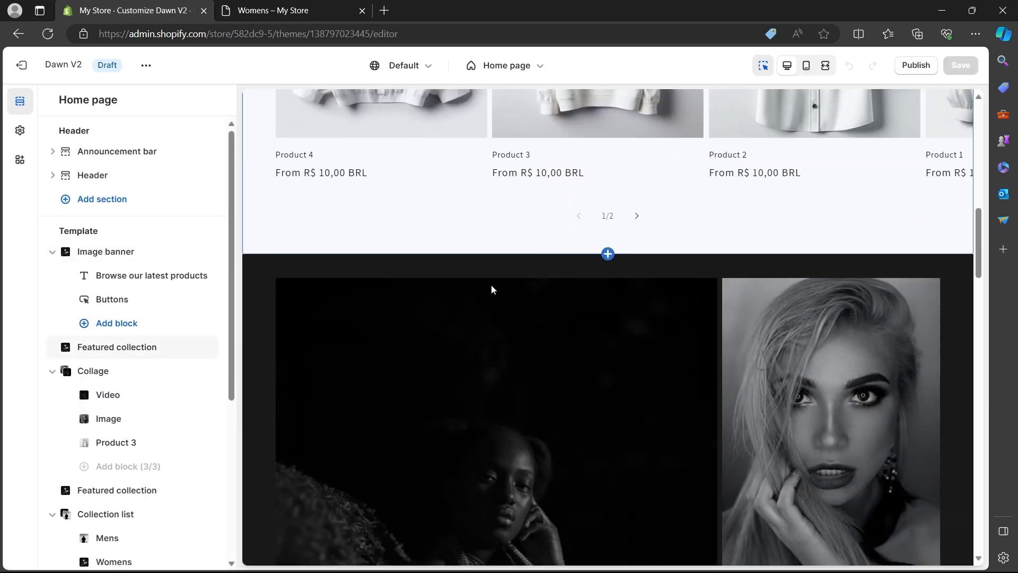
pyautogui.scroll(-15, 314, 285)
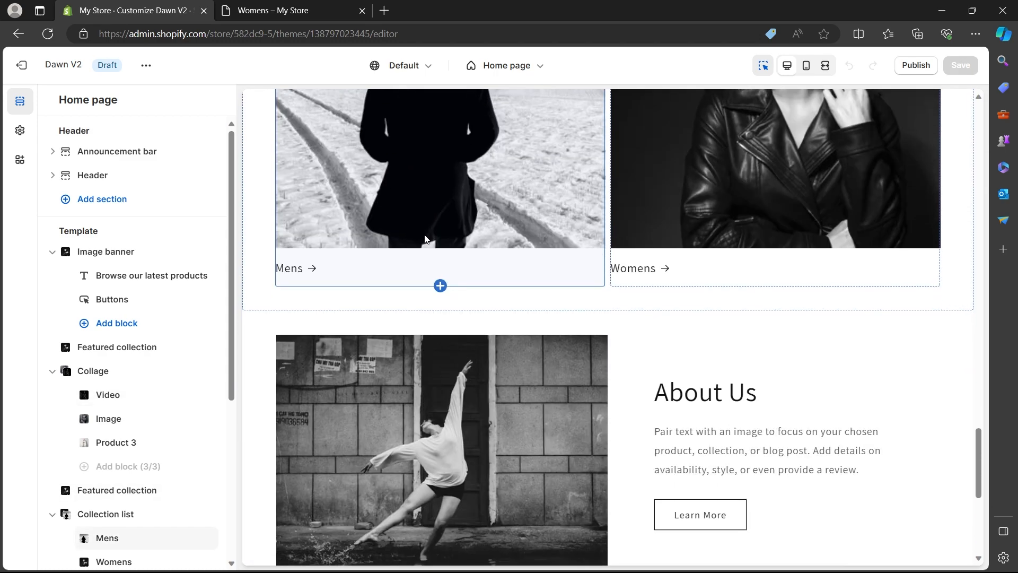
pyautogui.scroll(5, 425, 238)
pyautogui.click(261, 270)
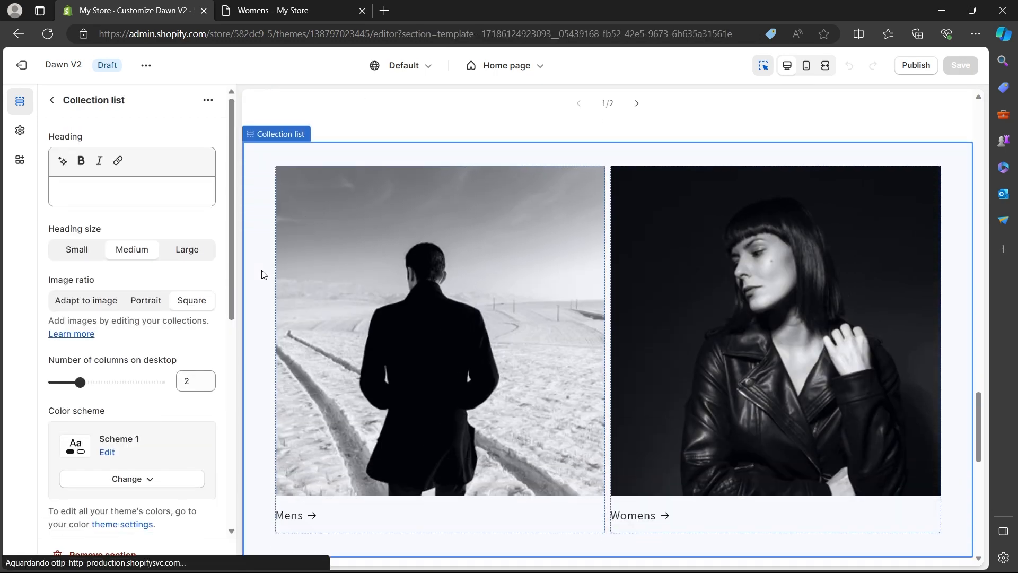
pyautogui.scroll(-1, 221, 240)
pyautogui.click(155, 411)
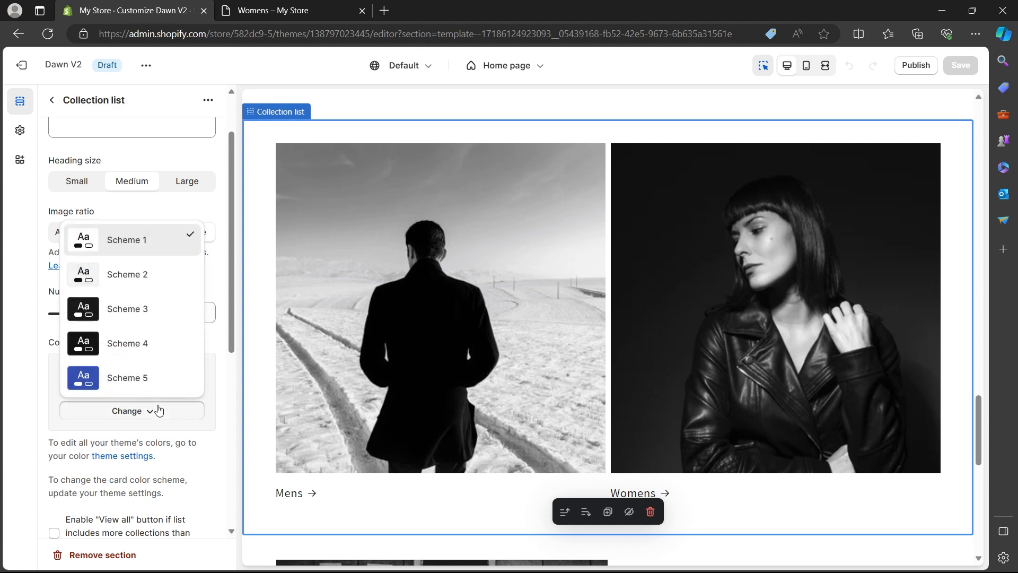
pyautogui.click(152, 317)
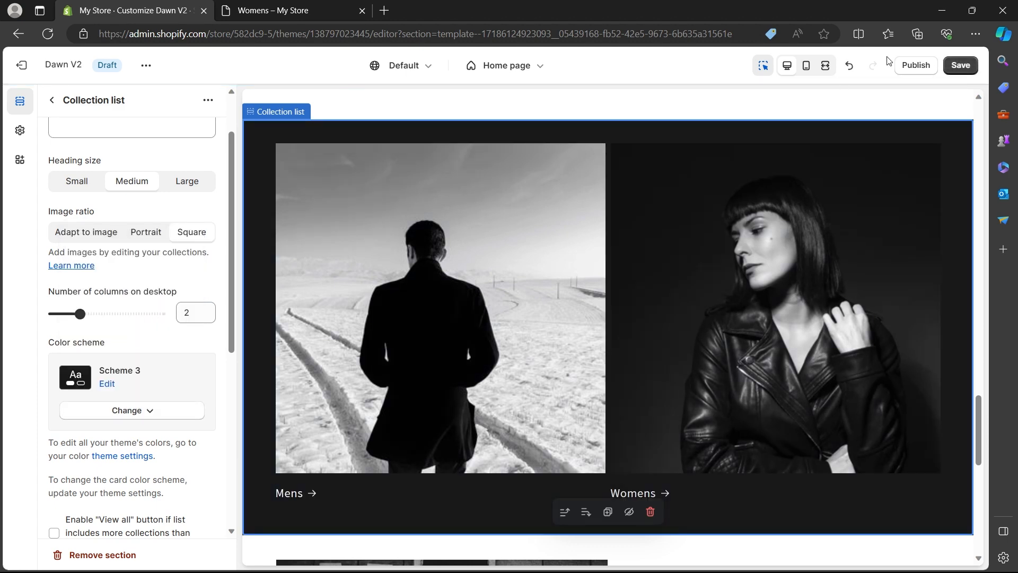
pyautogui.click(961, 64)
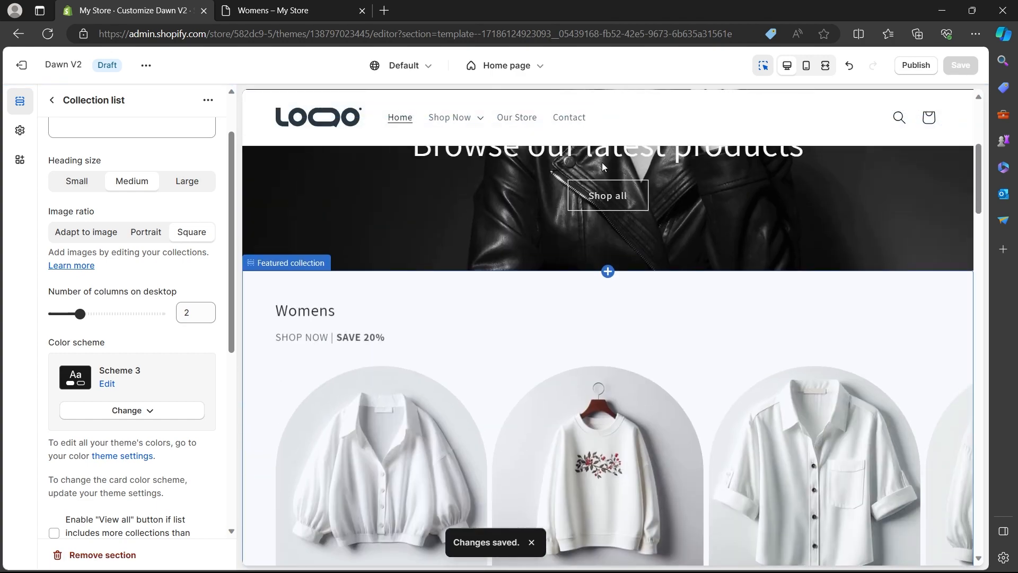
# - Create a new page template named "testimonials" based on the about-us template
pyautogui.click(534, 73)
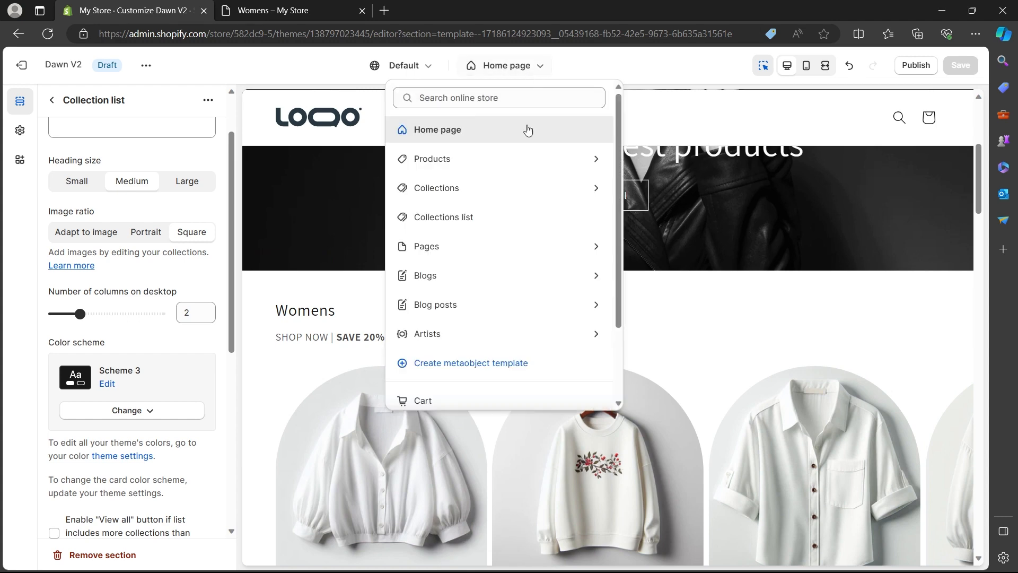
pyautogui.click(487, 247)
pyautogui.click(475, 268)
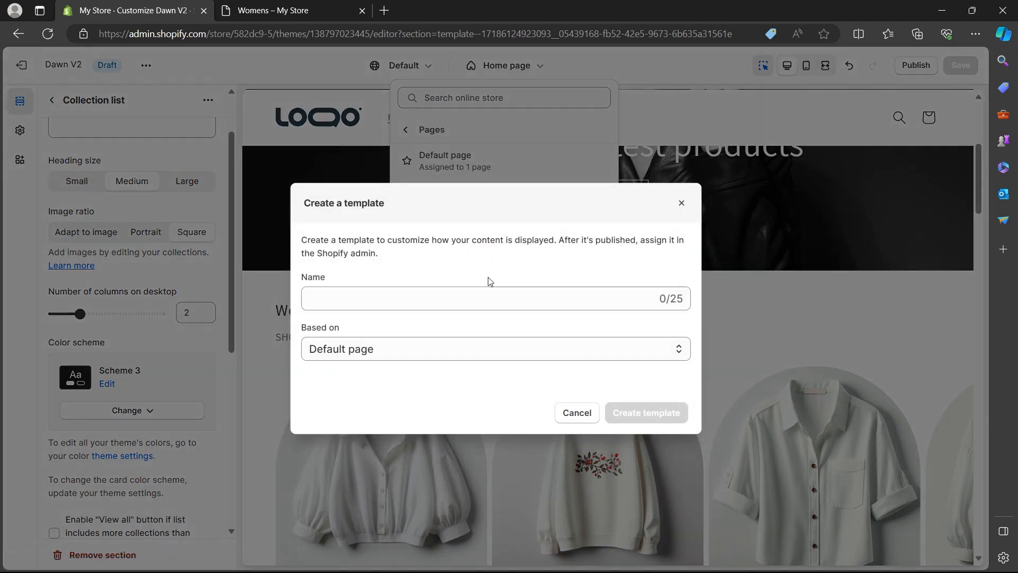
pyautogui.click(495, 291)
pyautogui.write('test')
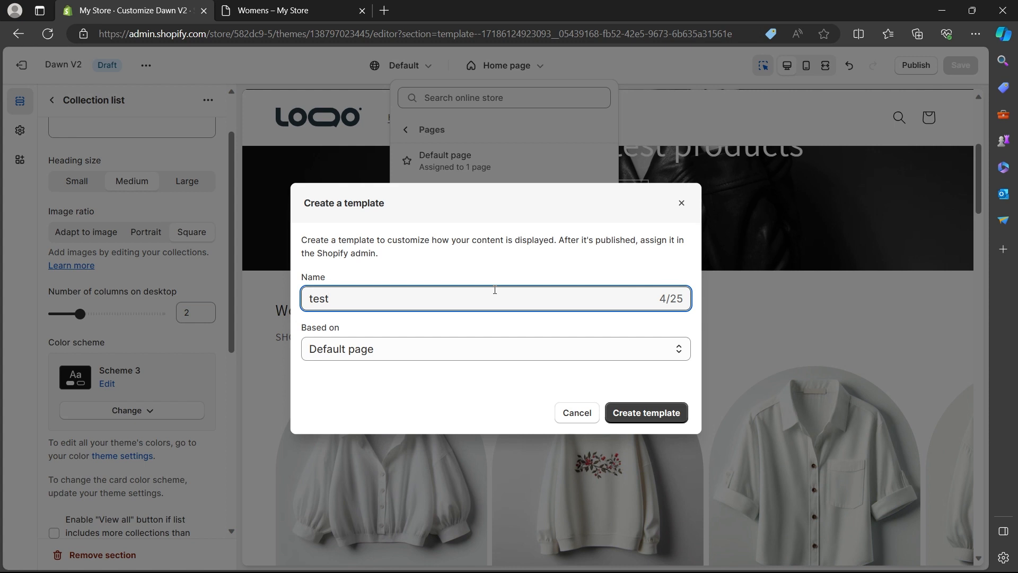
pyautogui.write('imonials')
pyautogui.click(440, 351)
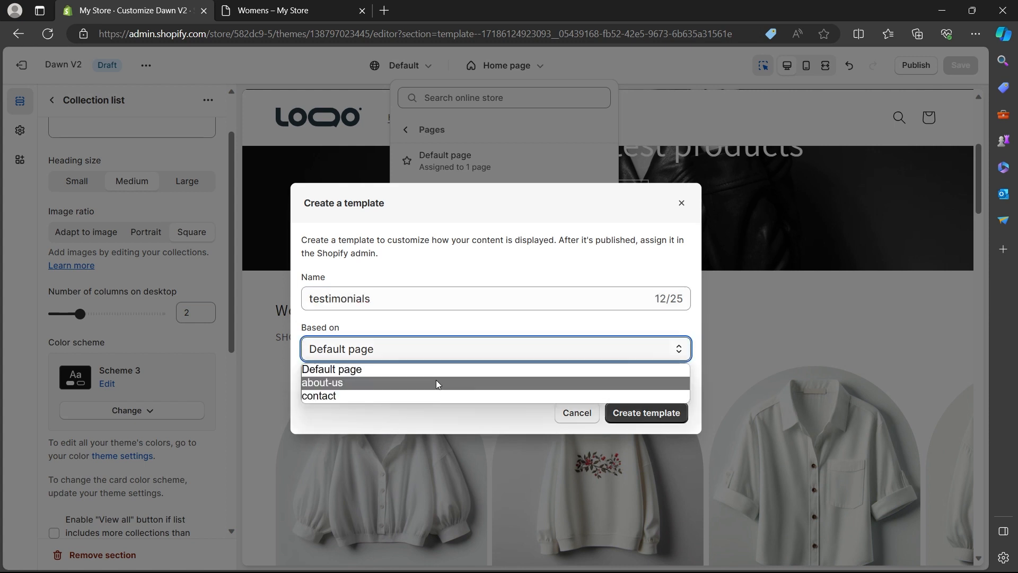
pyautogui.click(437, 383)
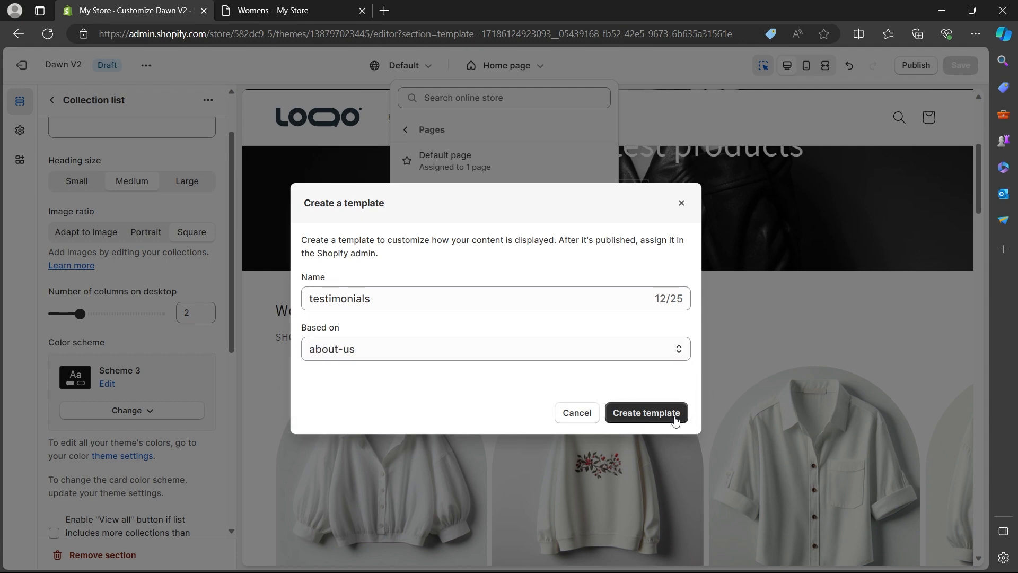
pyautogui.click(674, 419)
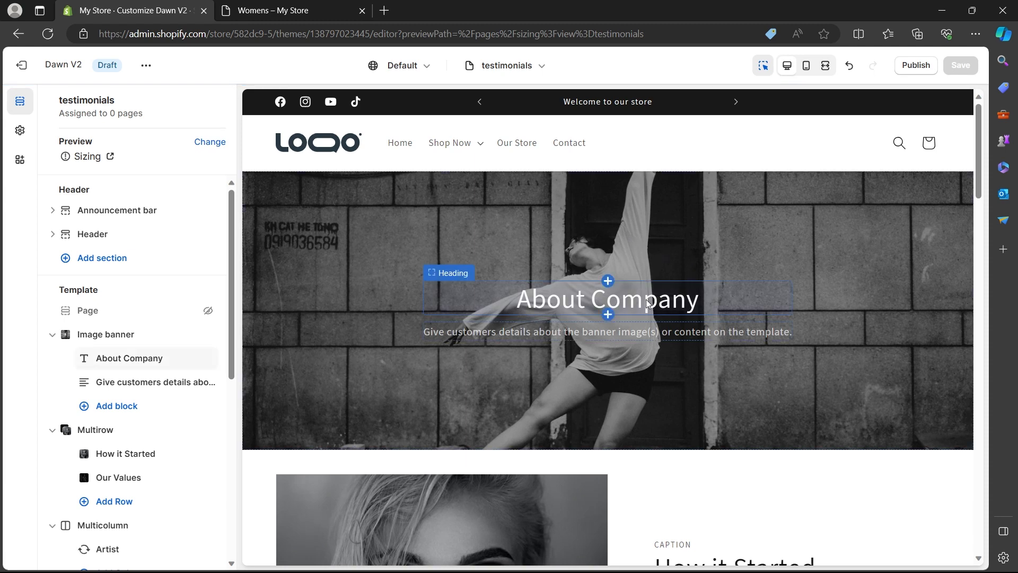
# - Replace the image banner heading "About Company" with "Testimonials" and save the template
pyautogui.click(648, 301)
pyautogui.moveTo(157, 193); pyautogui.dragTo(1, 195)
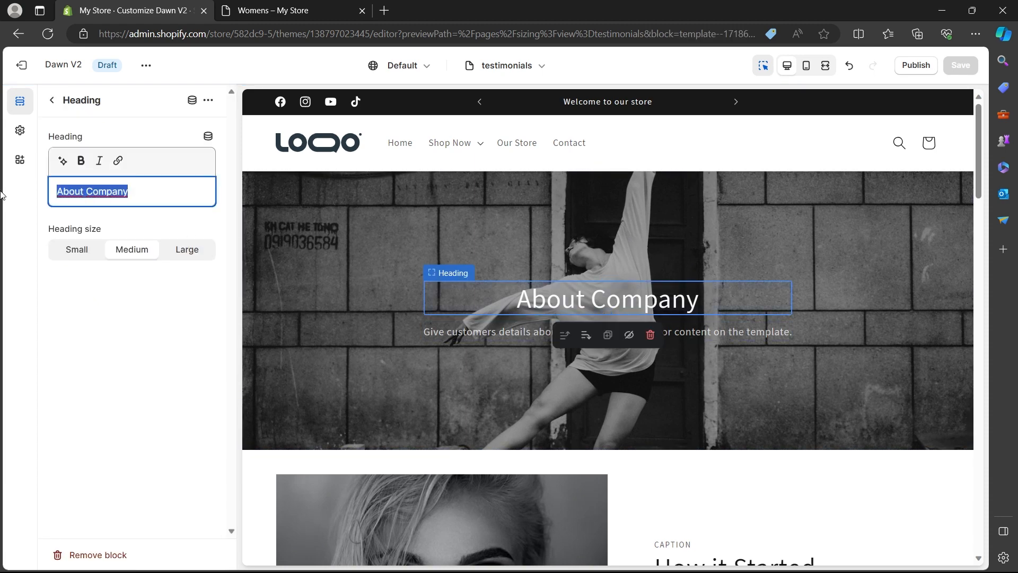
pyautogui.write('Testimonials')
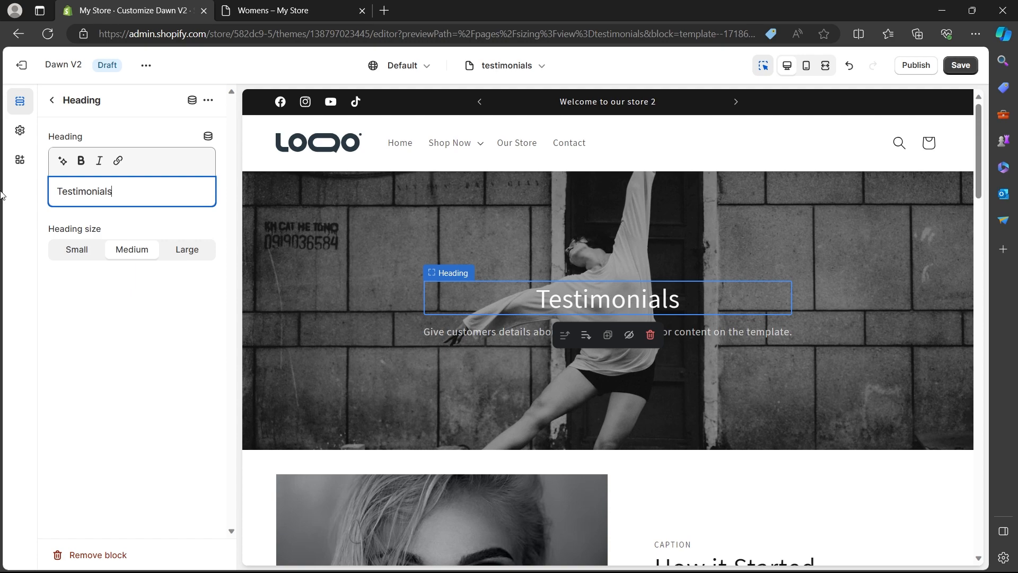
pyautogui.click(960, 65)
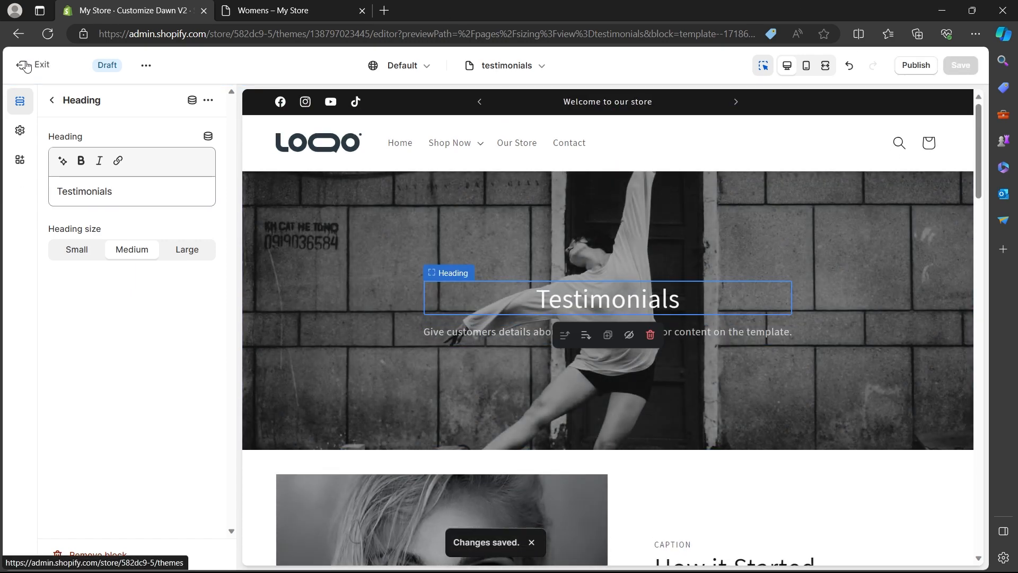
# - Exit the theme editor, collapse the trial notice and bring the theme library into view
pyautogui.click(26, 66)
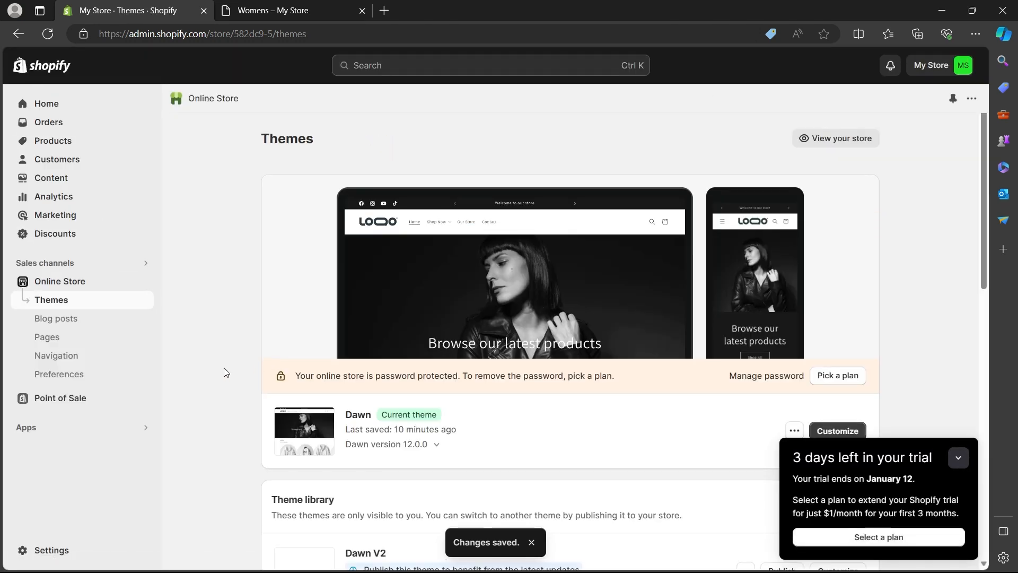
pyautogui.click(958, 457)
pyautogui.scroll(-3, 546, 434)
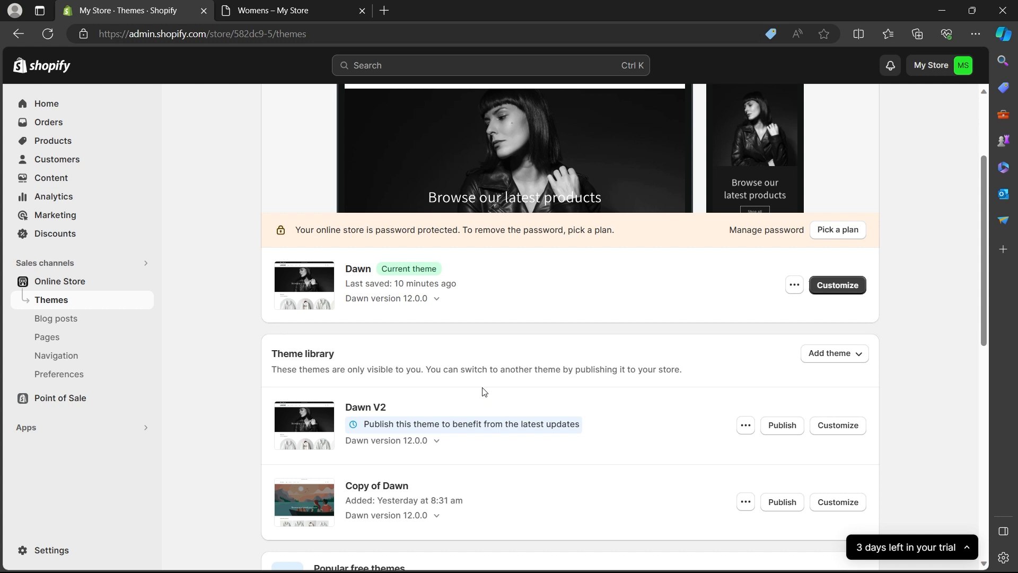
# - Start a new online store page and give it the title "Testimonials"
pyautogui.click(120, 343)
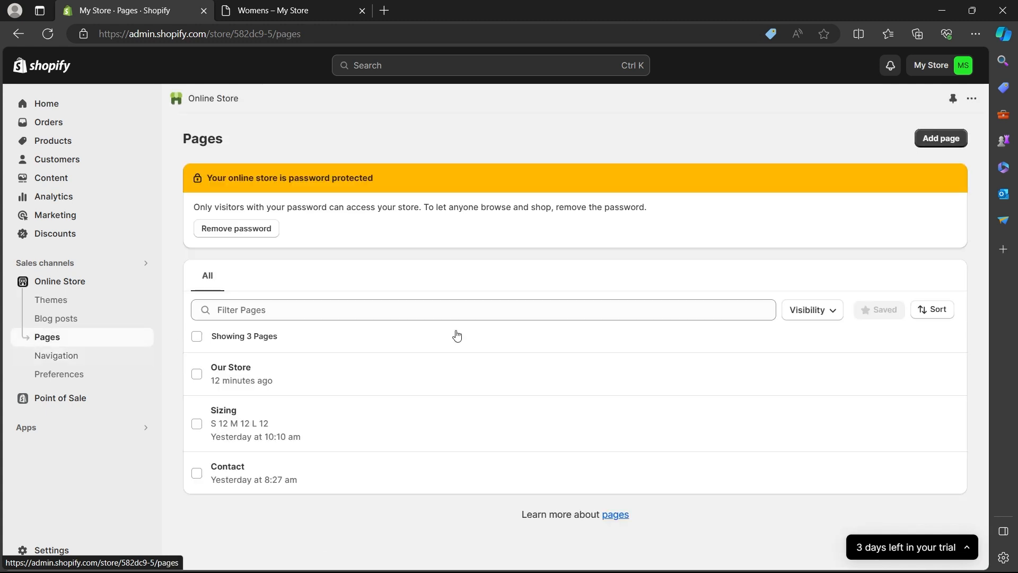
pyautogui.click(954, 138)
pyautogui.click(485, 199)
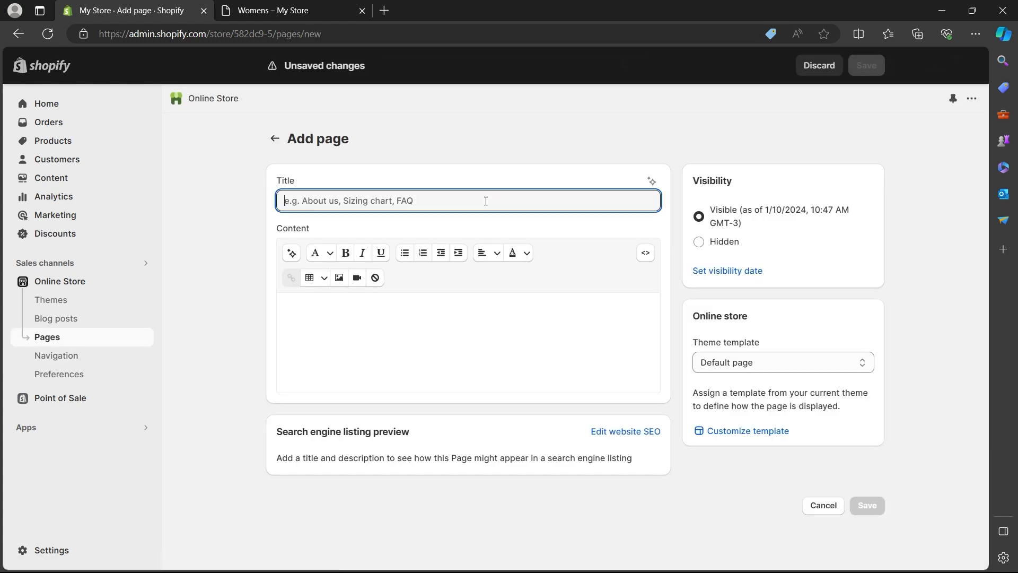
pyautogui.write('t')
pyautogui.press('BackSpace')
pyautogui.write('Tes')
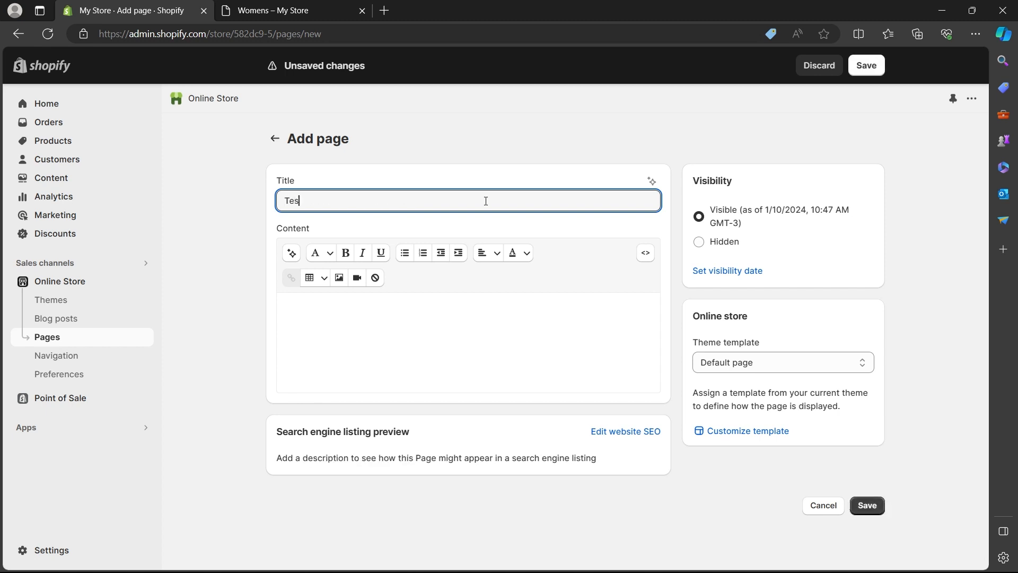
pyautogui.write('timonials')
pyautogui.hotkey('ctrl', 'a')
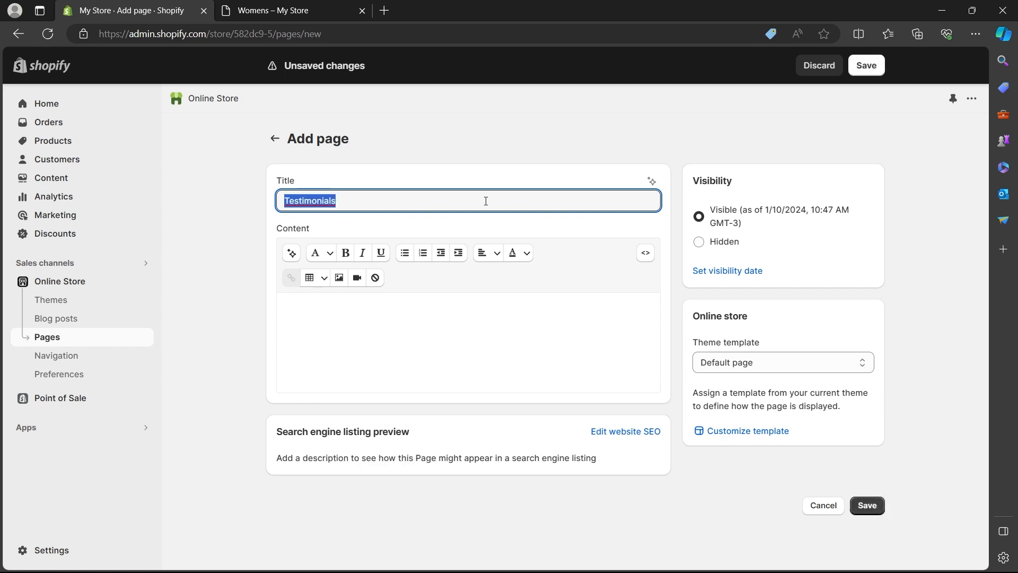
pyautogui.click(576, 141)
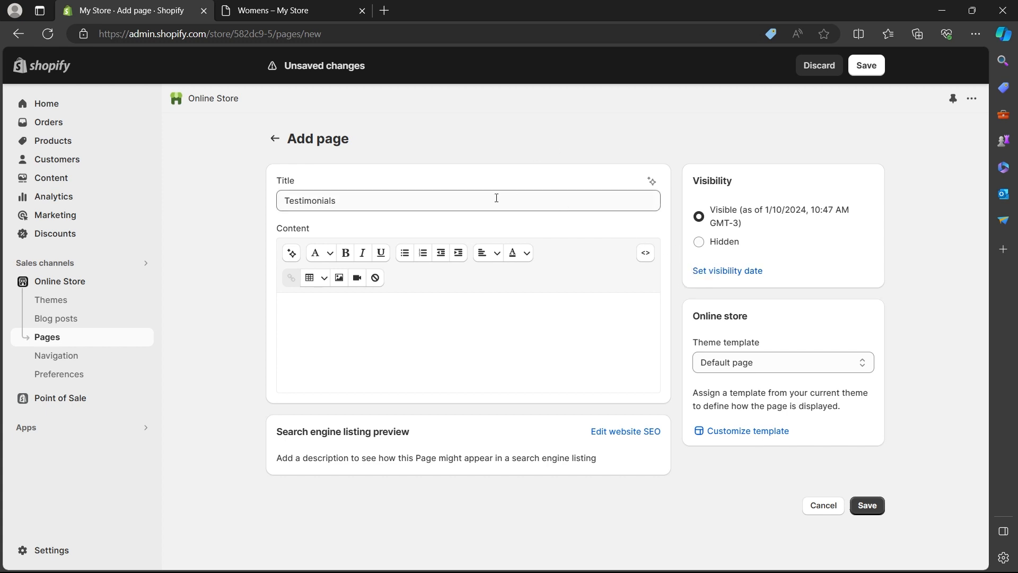
# - Check which theme templates are offered for the new Testimonials page
pyautogui.click(756, 361)
pyautogui.click(756, 362)
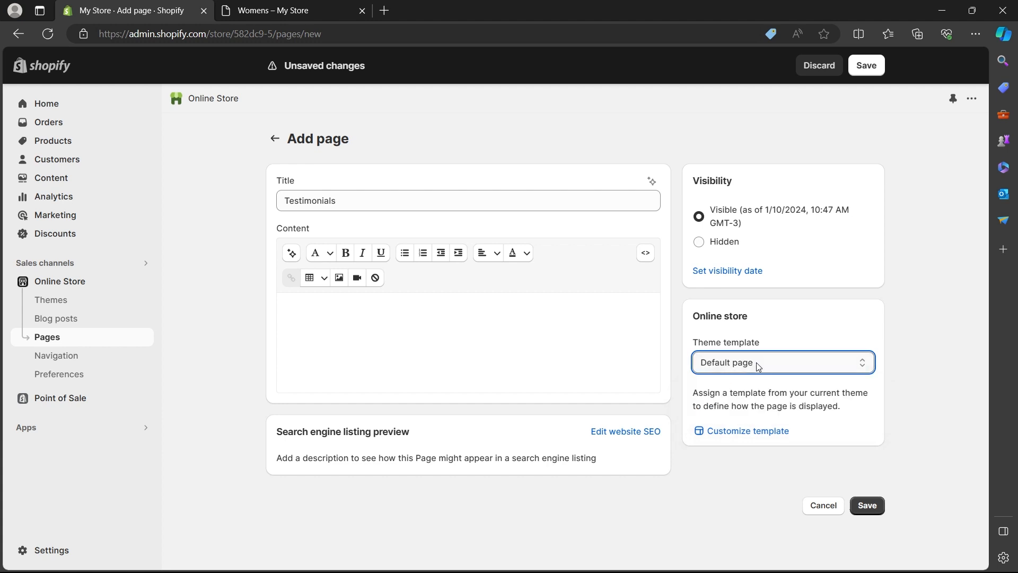
pyautogui.click(756, 361)
pyautogui.click(756, 362)
pyautogui.click(756, 362)
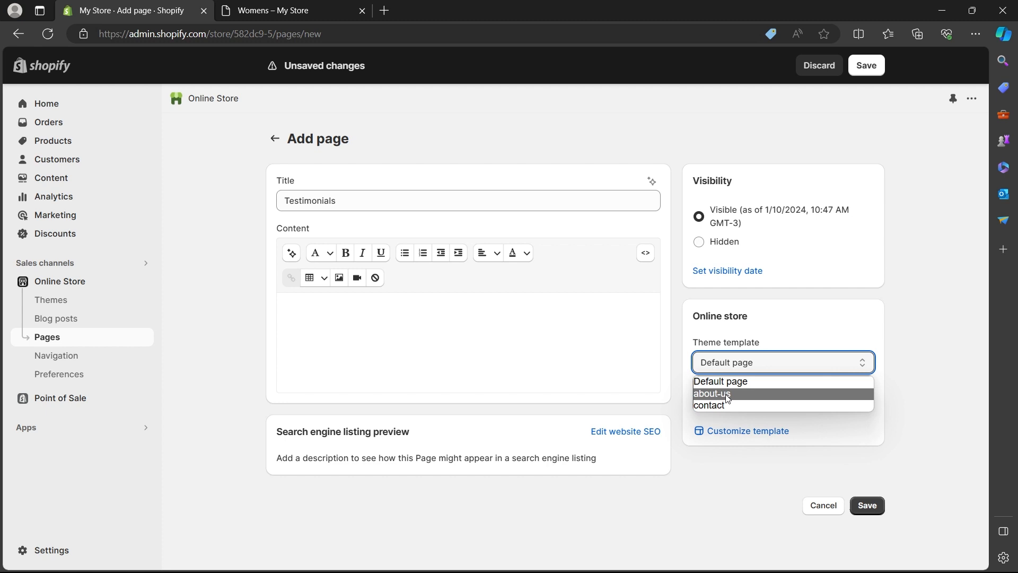
# - Keep the default page template for the new Testimonials page and save the page
pyautogui.click(207, 255)
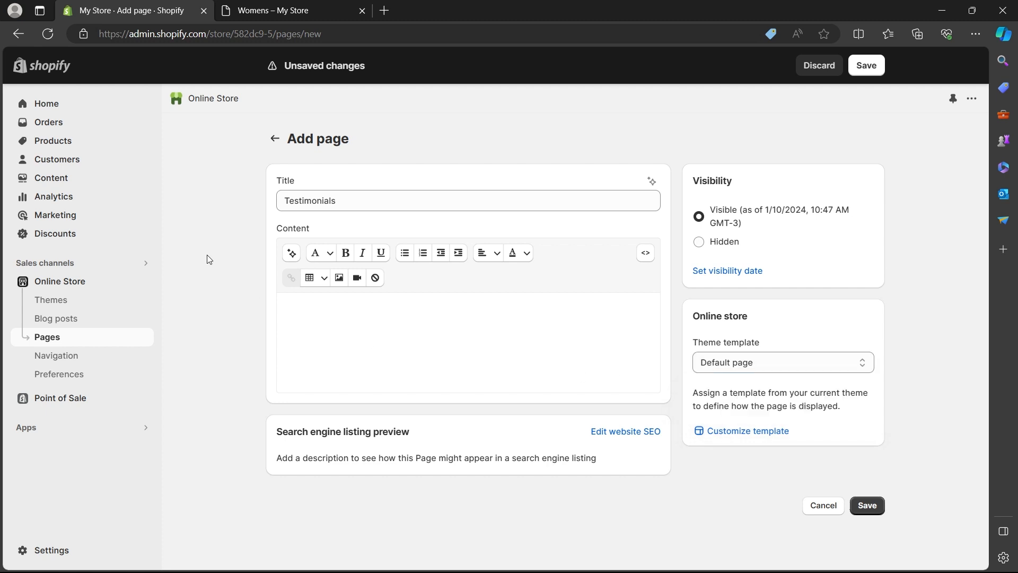
pyautogui.click(863, 69)
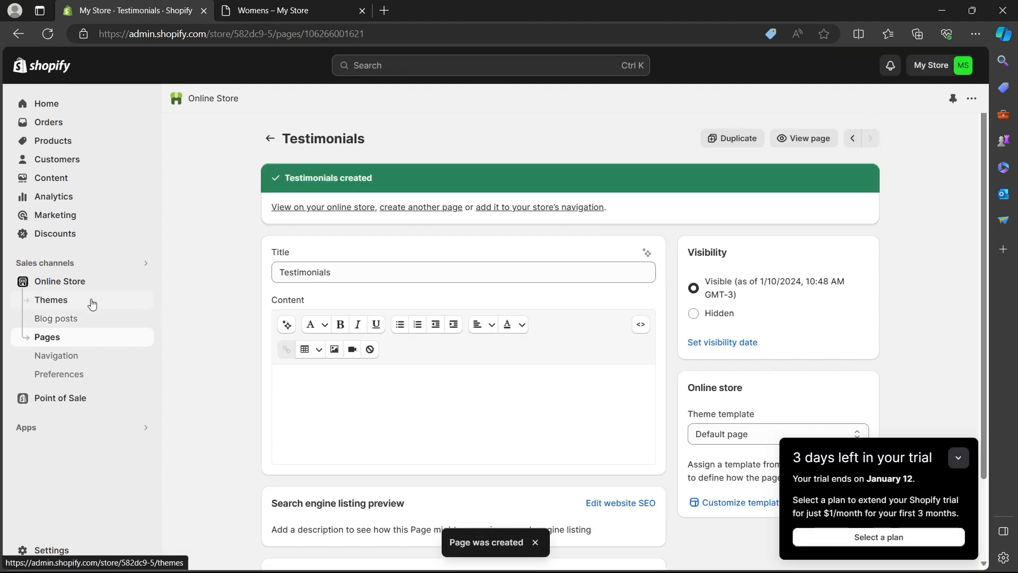
# - Open the live Dawn theme for customization and bring up its list of page templates
pyautogui.click(92, 301)
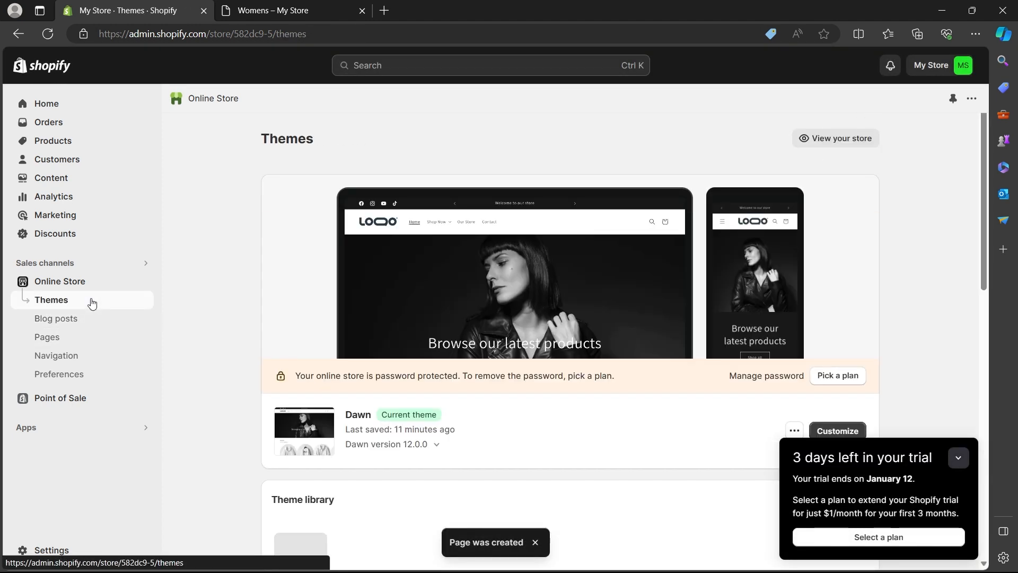
pyautogui.scroll(-2, 415, 289)
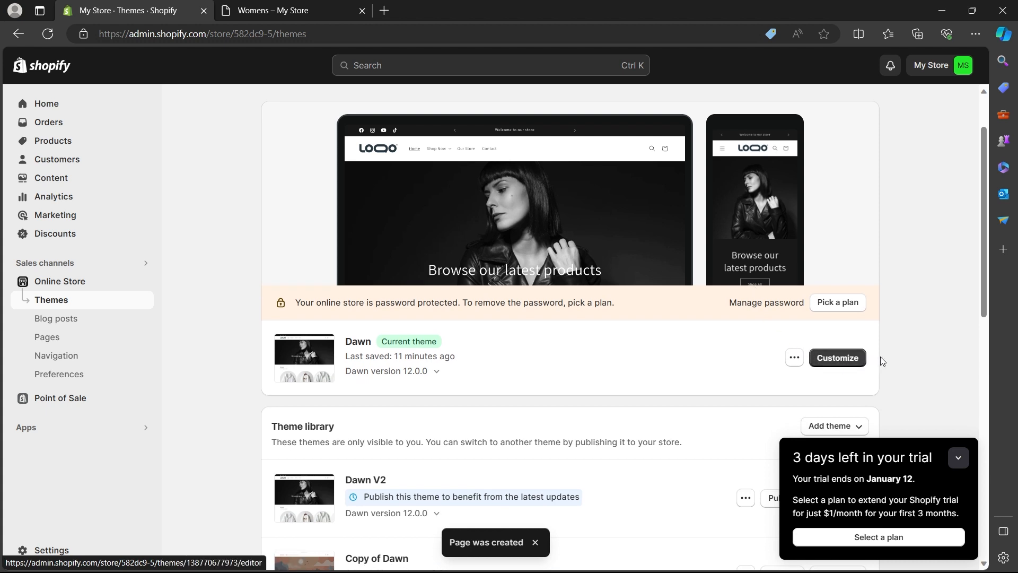
pyautogui.click(860, 359)
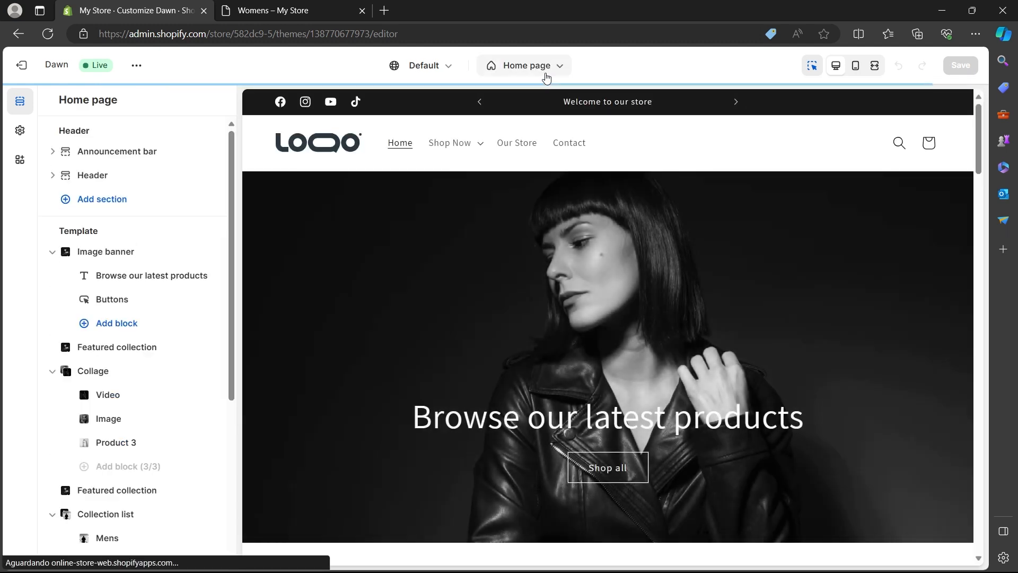
pyautogui.click(553, 73)
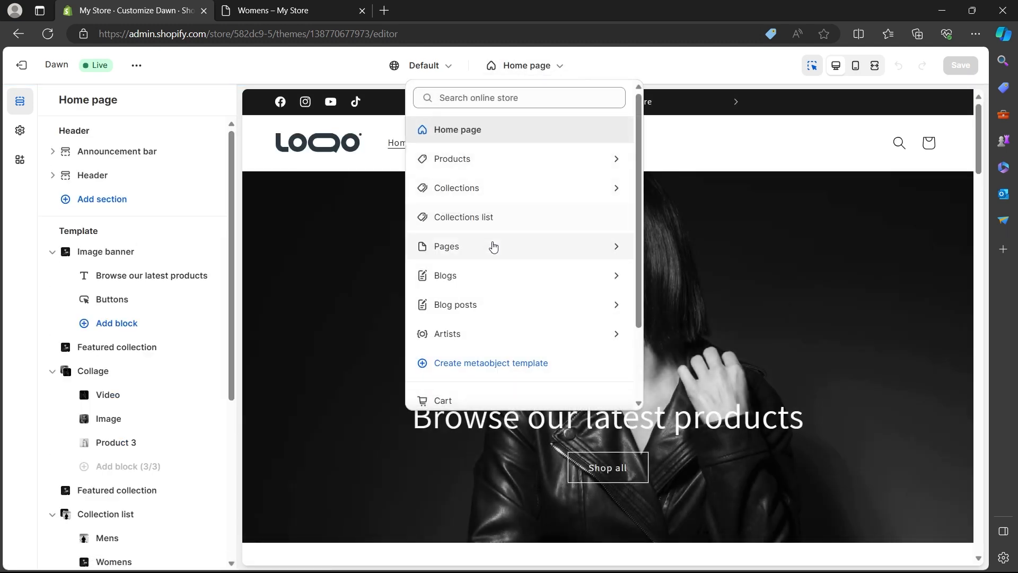
pyautogui.click(492, 246)
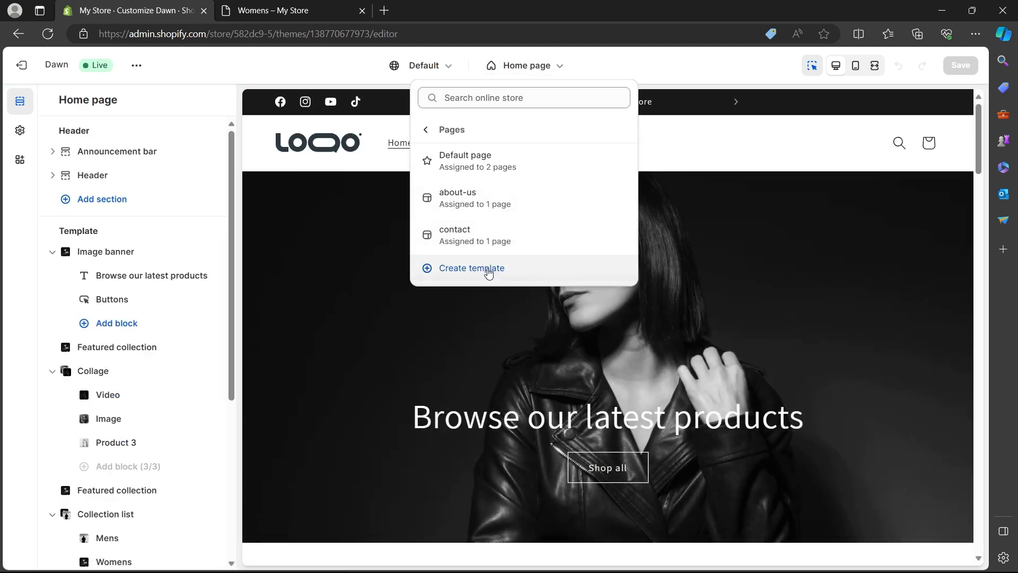
# - Create a page template named "testimonials" based on the Default page in the live Dawn theme
pyautogui.click(488, 272)
pyautogui.click(480, 294)
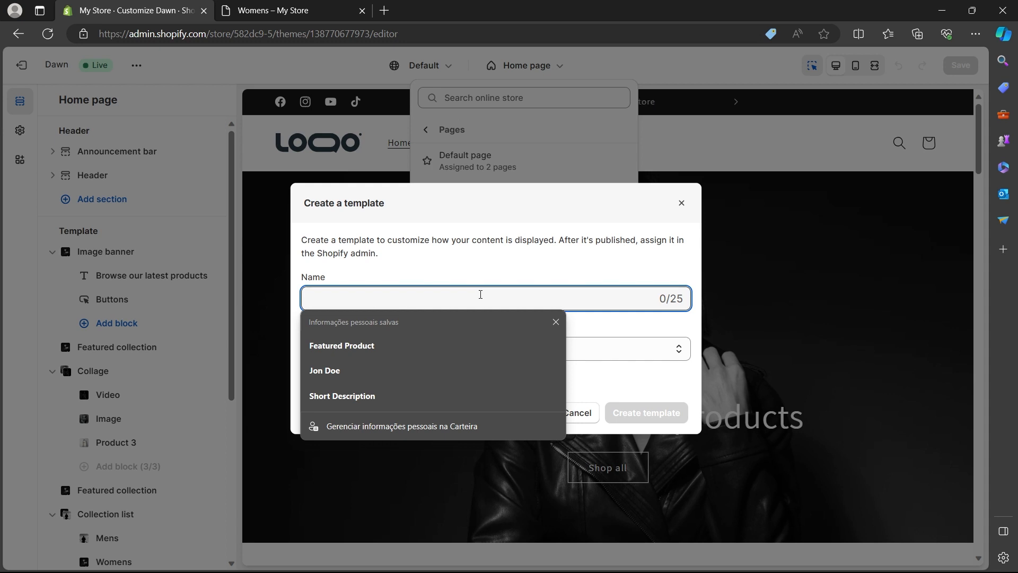
pyautogui.write('testim')
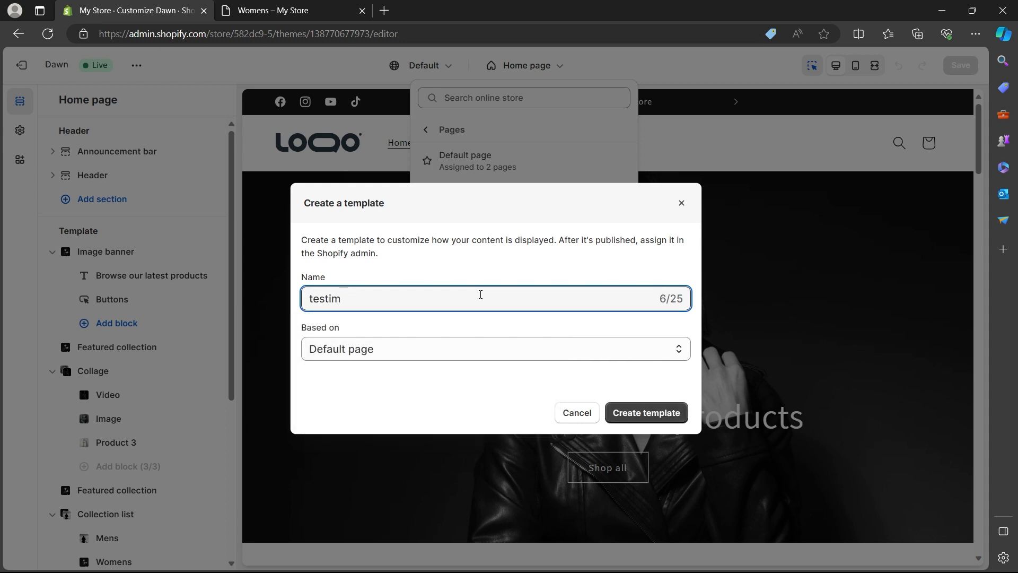
pyautogui.write('onials')
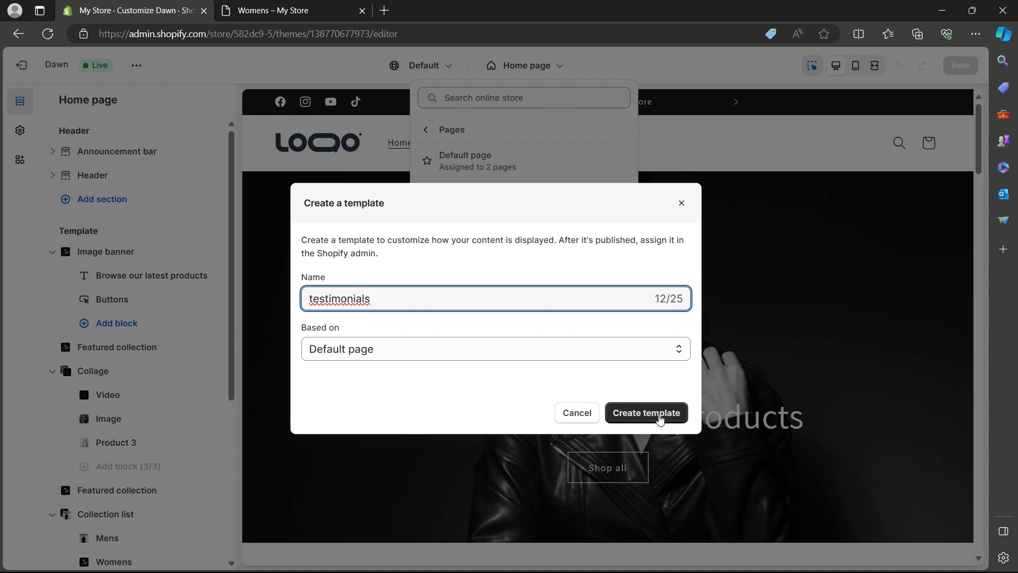
pyautogui.click(660, 417)
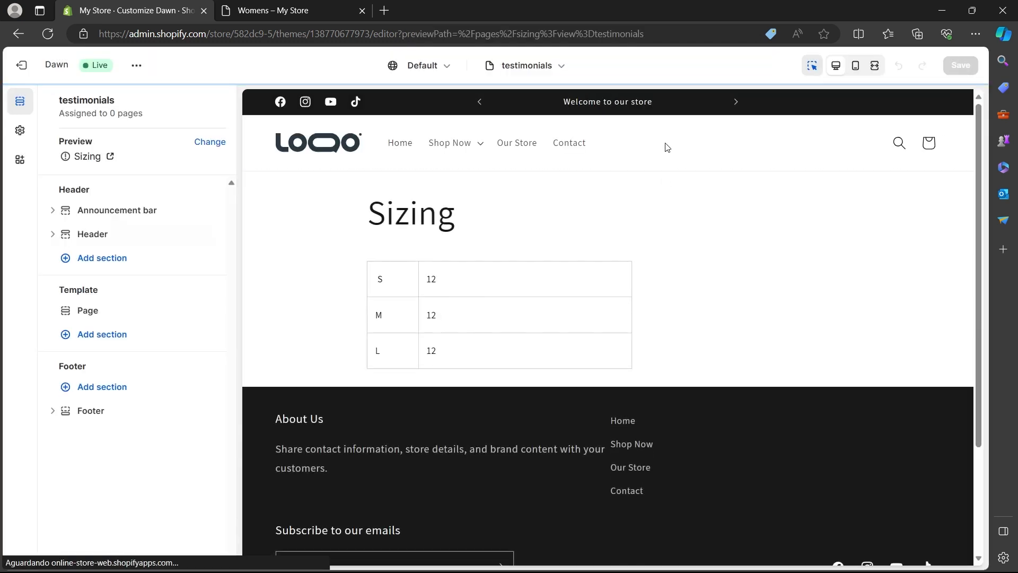
# - Exit the theme editor, assign the testimonials theme template to the Testimonials page and save it
pyautogui.click(24, 66)
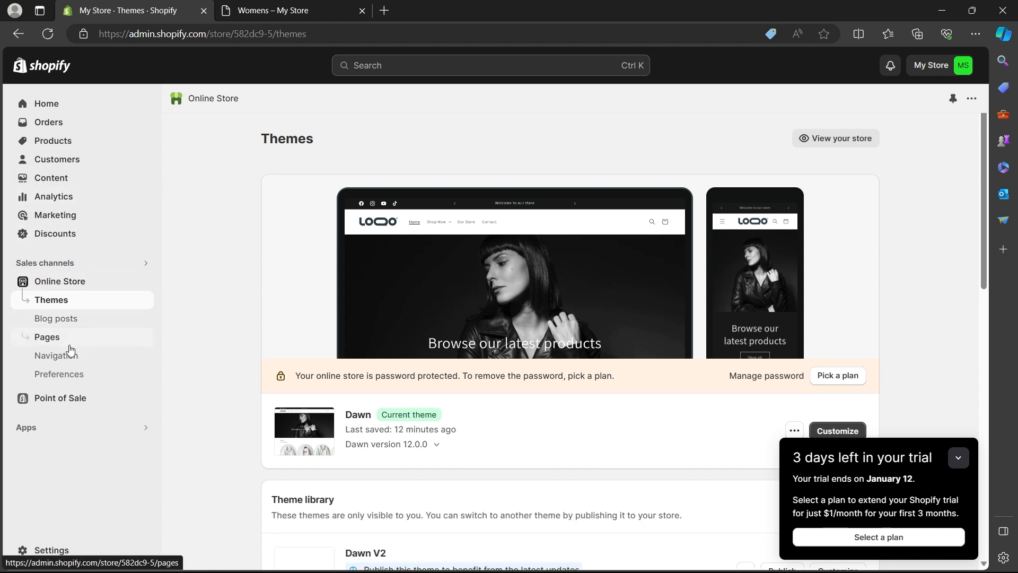
pyautogui.click(69, 348)
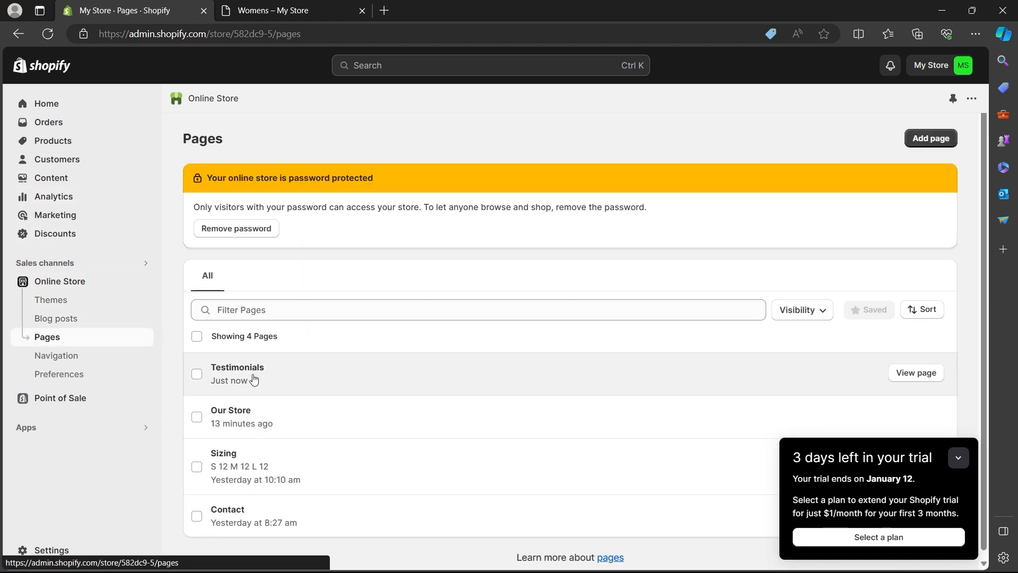
pyautogui.click(254, 379)
pyautogui.scroll(-1, 812, 326)
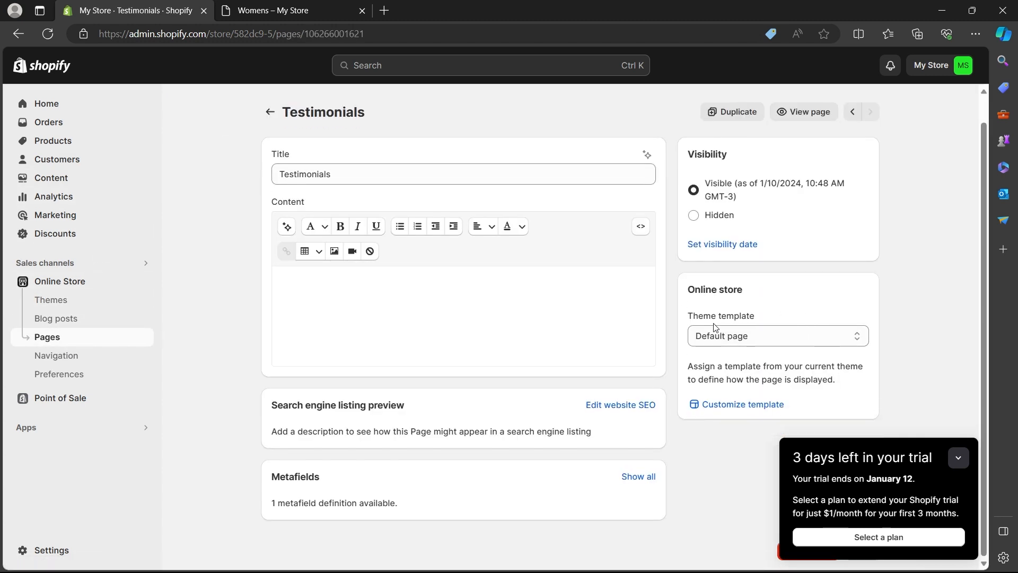
pyautogui.click(727, 338)
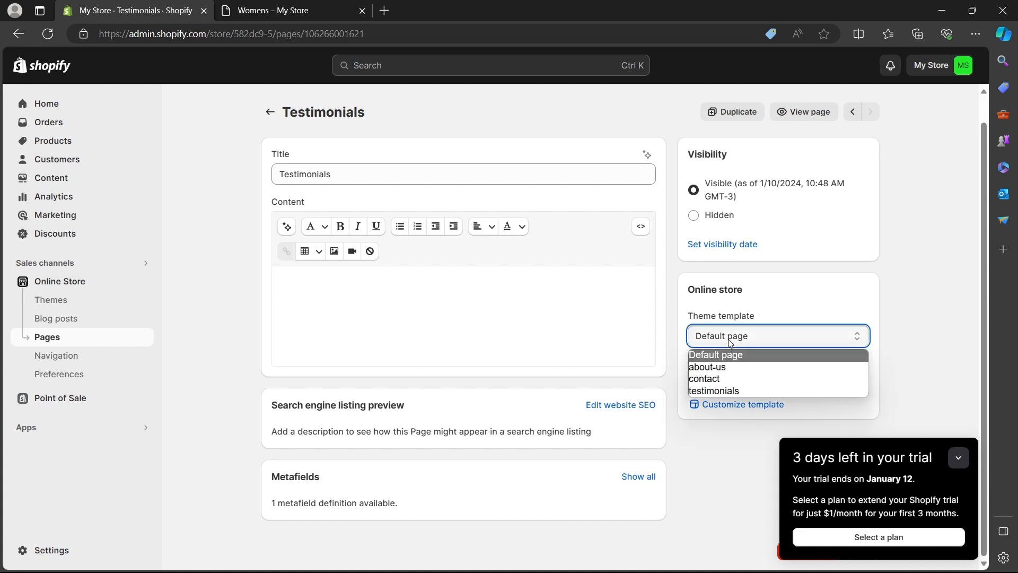
pyautogui.click(729, 392)
pyautogui.click(866, 68)
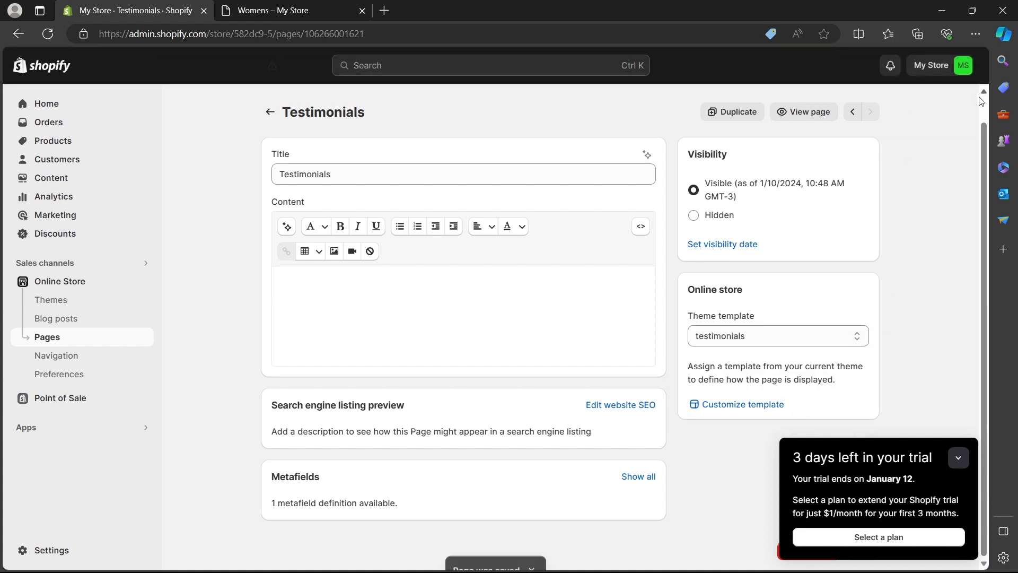
# - Check the page templates of the Dawn V2 draft in its editor and return to the themes overview
pyautogui.click(83, 300)
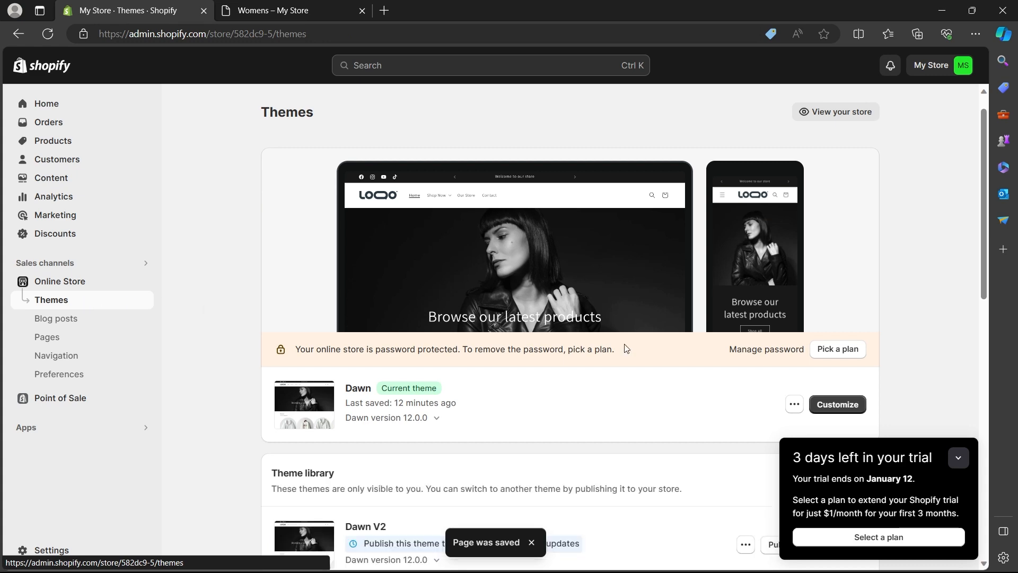
pyautogui.scroll(-4, 711, 326)
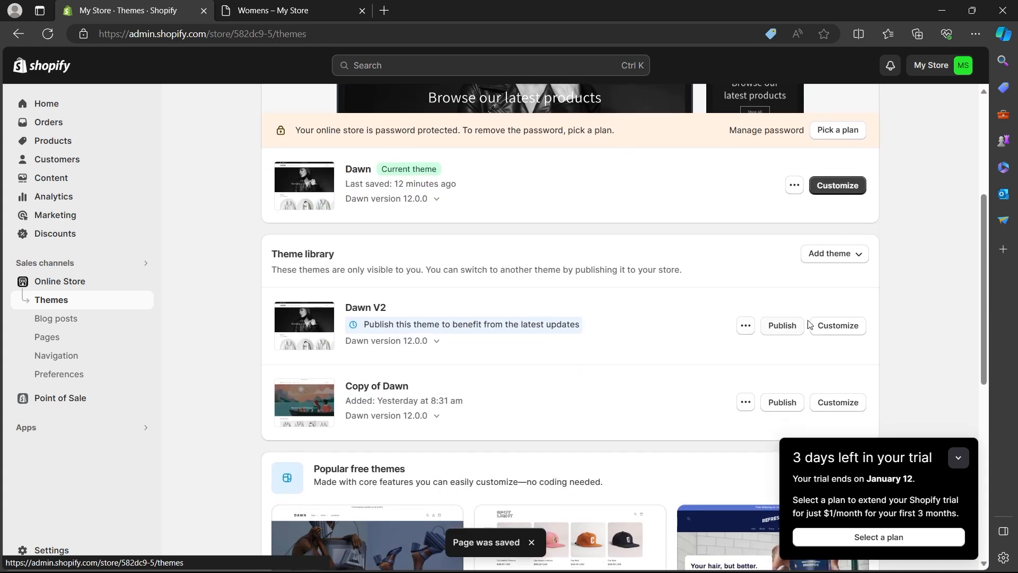
pyautogui.click(839, 327)
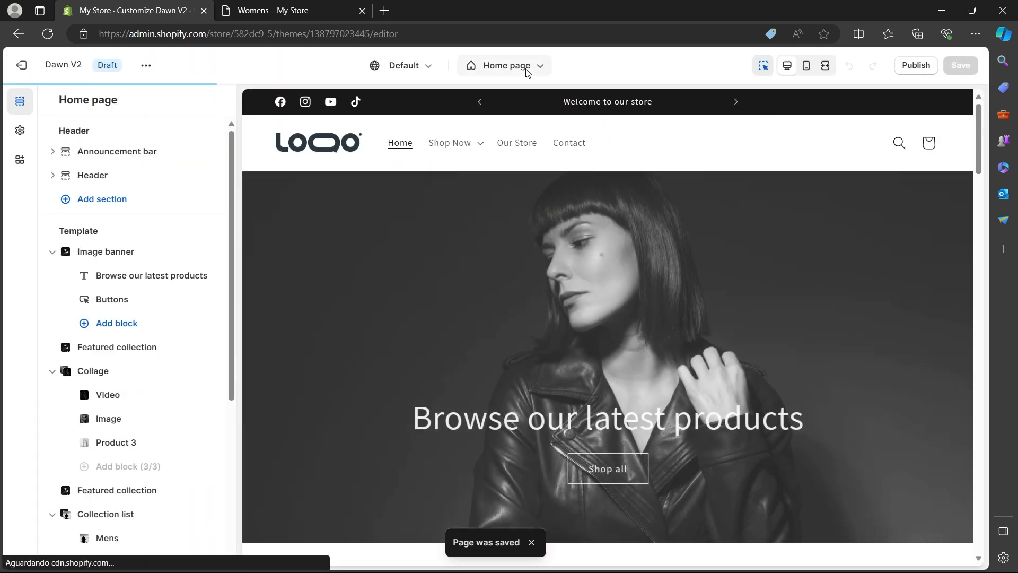
pyautogui.click(527, 69)
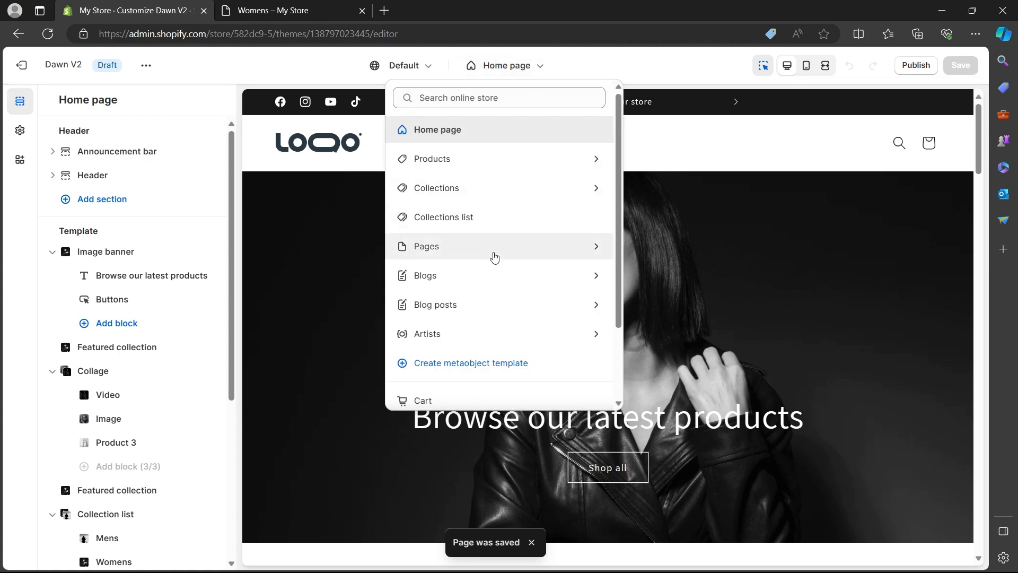
pyautogui.click(494, 255)
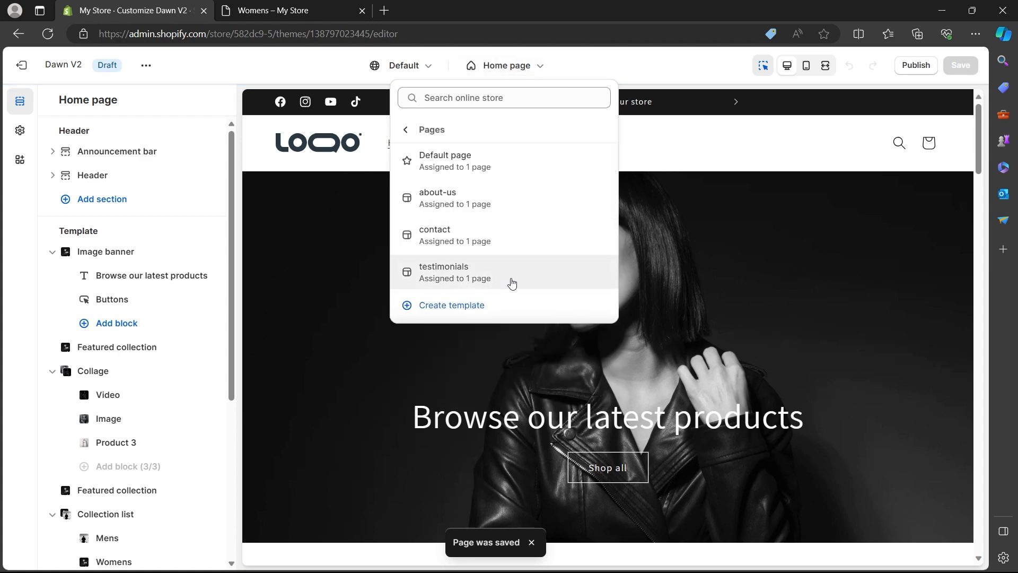
pyautogui.click(211, 73)
pyautogui.click(21, 65)
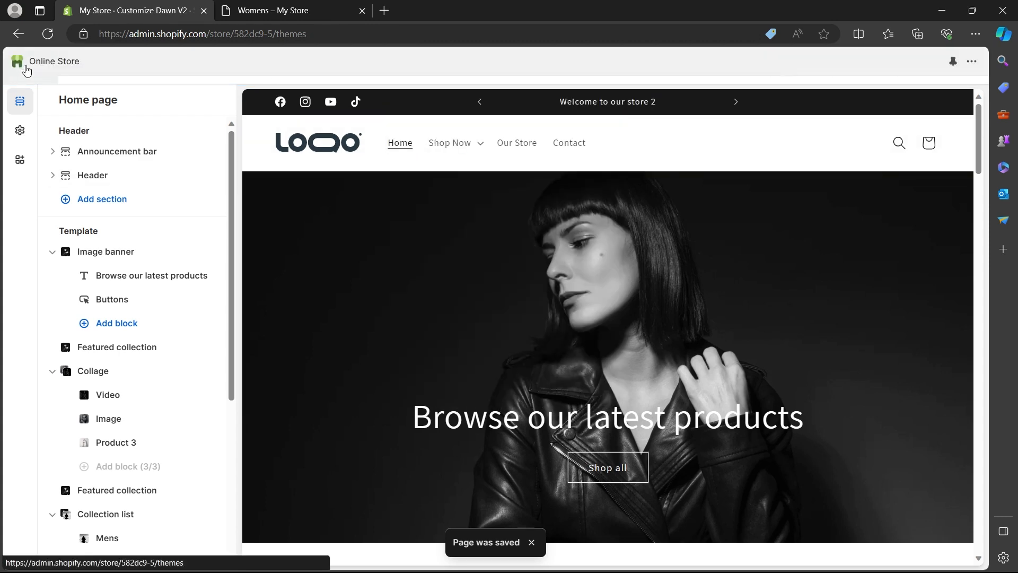
# - Open a storefront preview of the live Dawn theme
pyautogui.scroll(-5, 526, 300)
pyautogui.scroll(3, 682, 271)
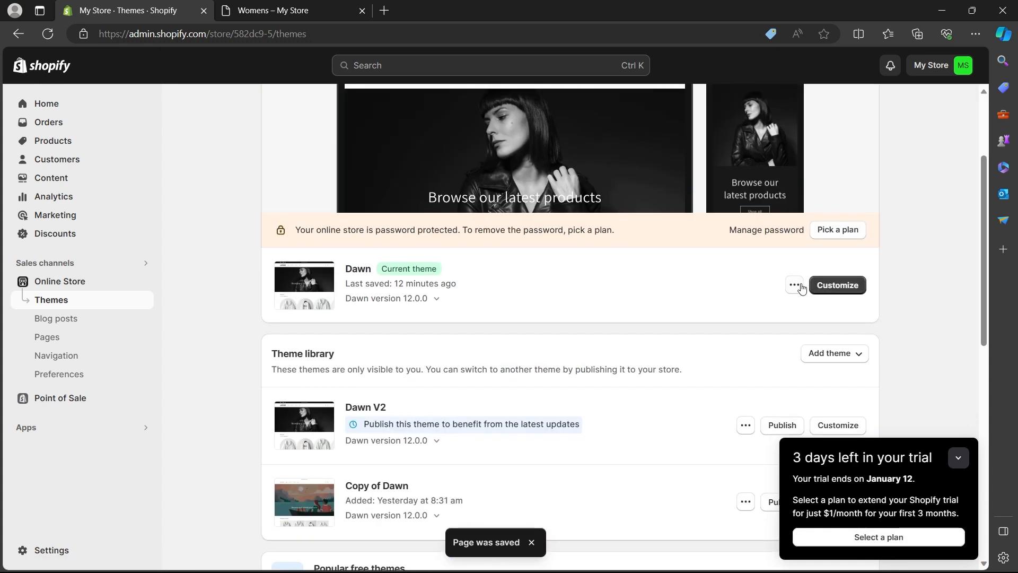
pyautogui.click(795, 286)
pyautogui.click(705, 318)
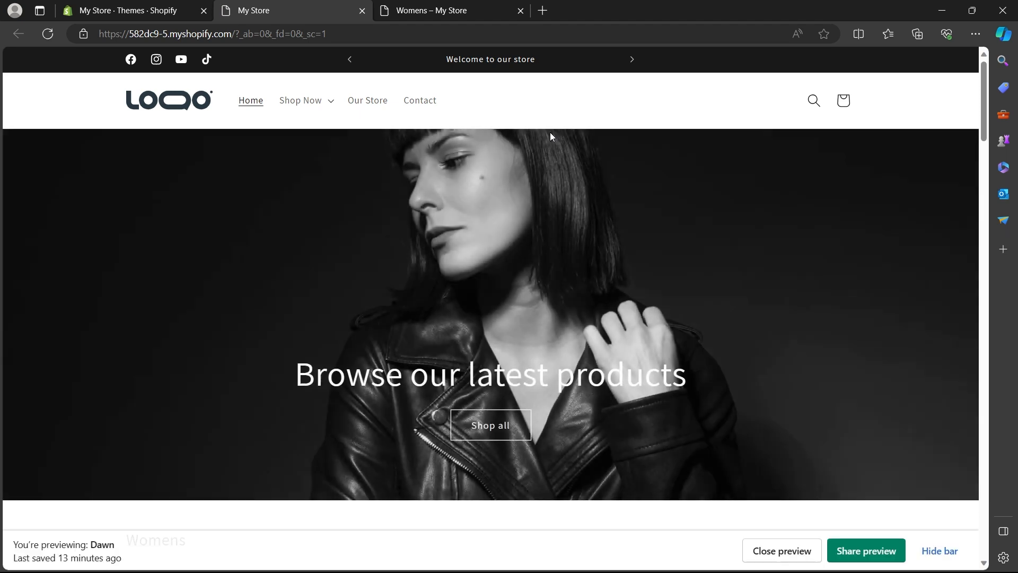
# - Open the store's Main menu for editing in the admin and compare it with the storefront preview's header
pyautogui.click(125, 8)
pyautogui.click(68, 336)
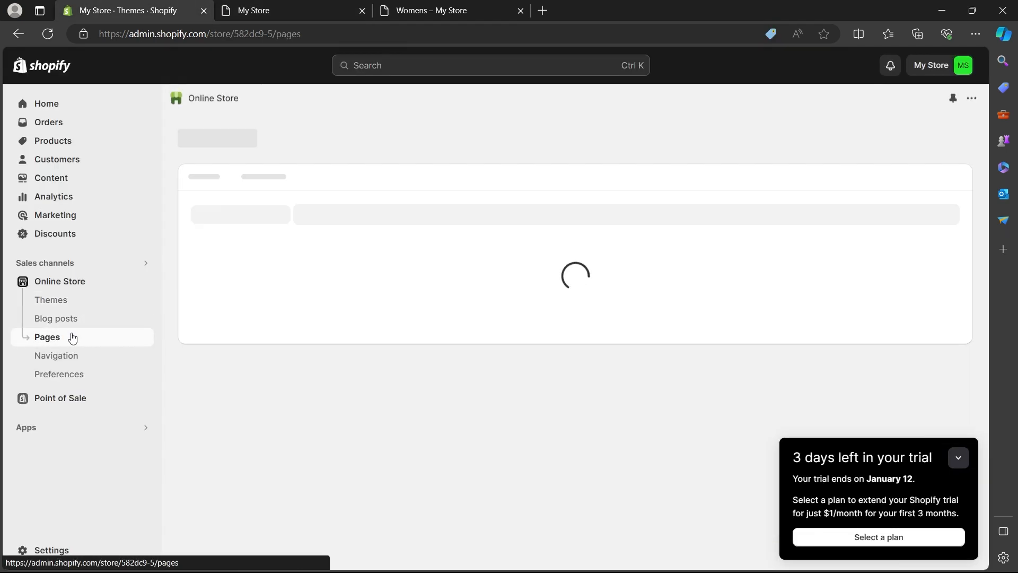
pyautogui.click(66, 357)
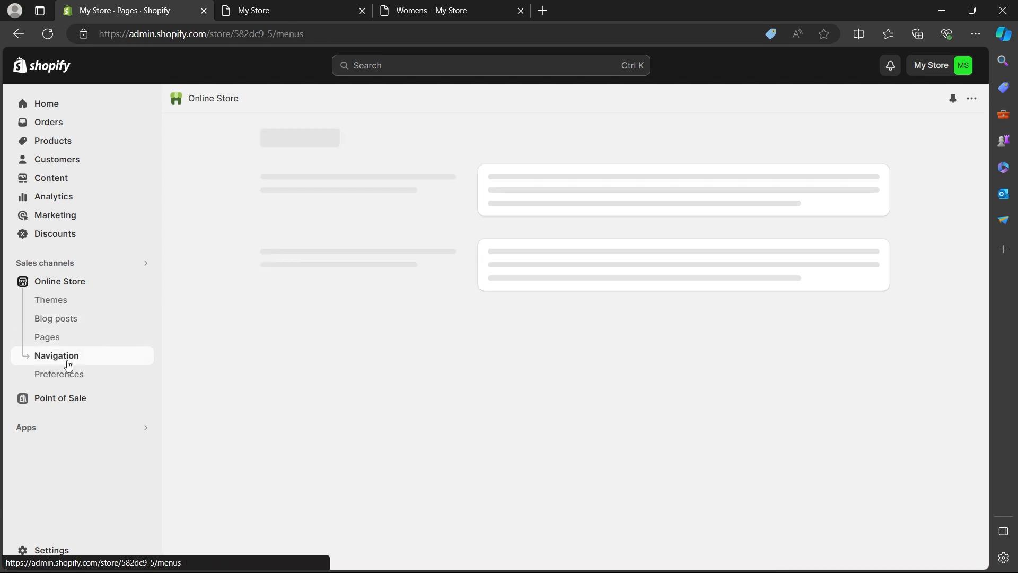
pyautogui.click(524, 355)
pyautogui.click(340, 6)
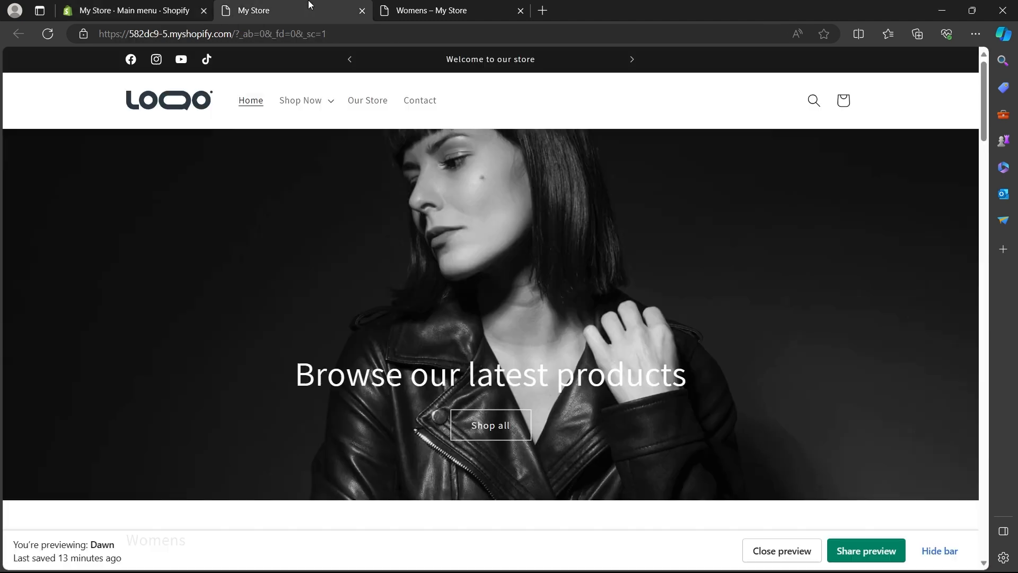
pyautogui.click(79, 6)
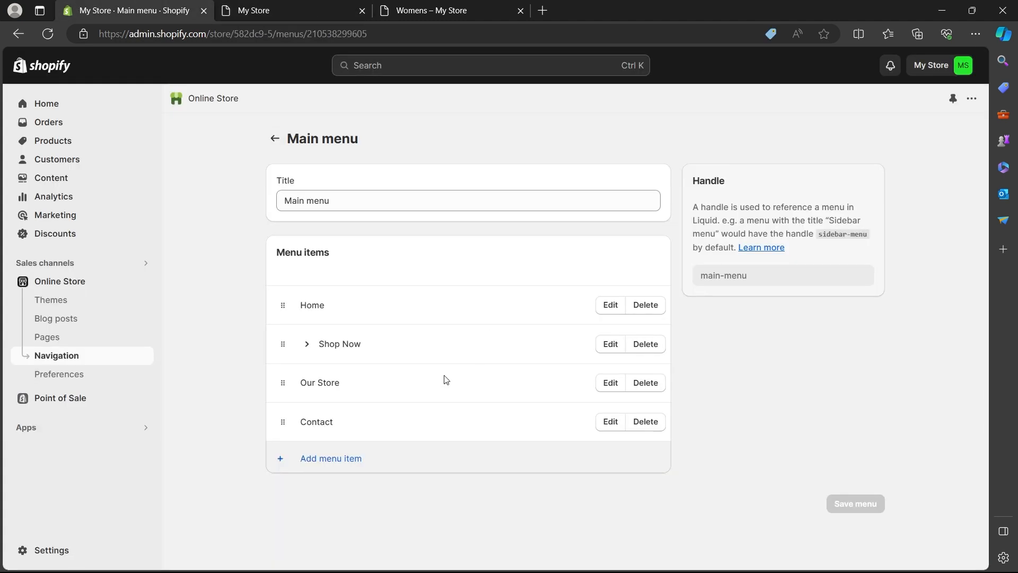
# - Add a Testimonials item linked to the Testimonials page to the Main menu and save the menu
pyautogui.click(393, 459)
pyautogui.click(778, 188)
pyautogui.write('test')
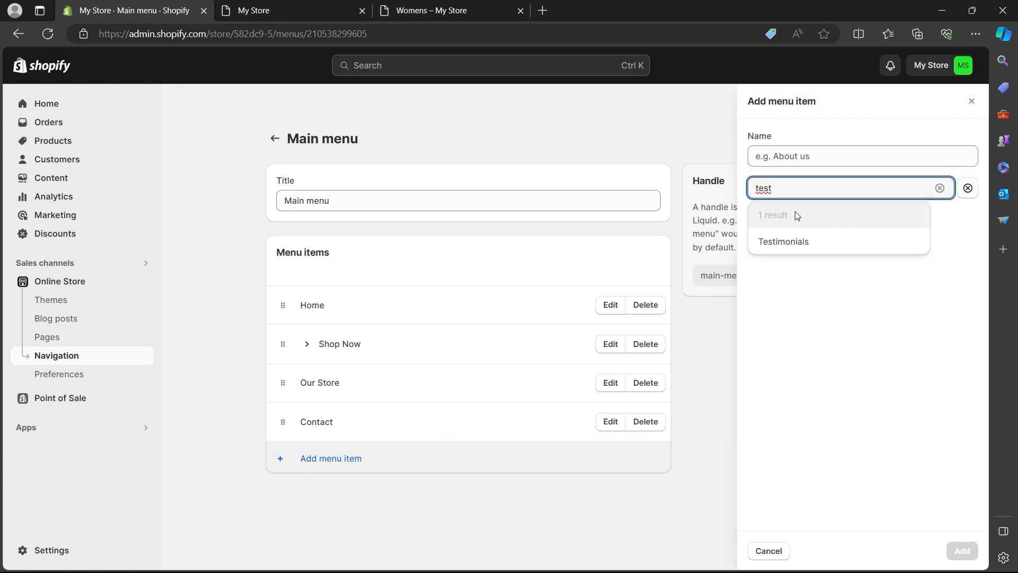
pyautogui.click(803, 239)
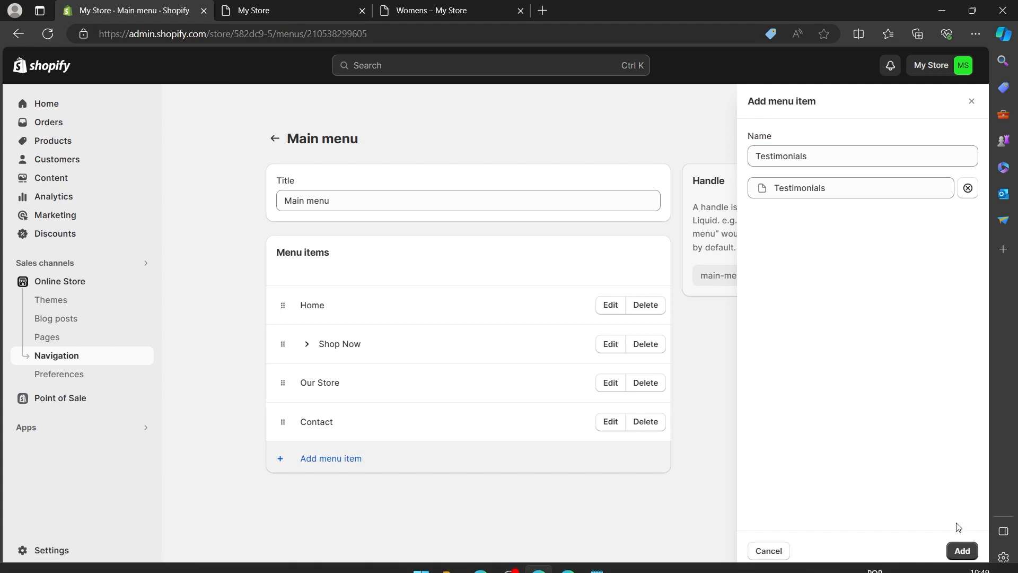
pyautogui.click(961, 551)
pyautogui.click(866, 65)
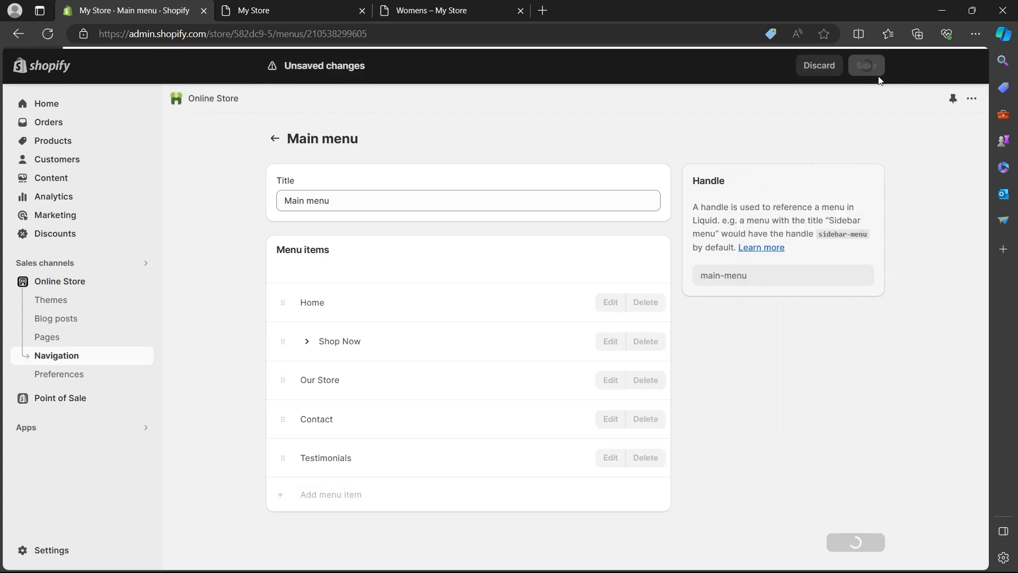
# - Reload the Dawn storefront preview, view the Testimonials page from the header menu and return to the home page
pyautogui.click(249, 10)
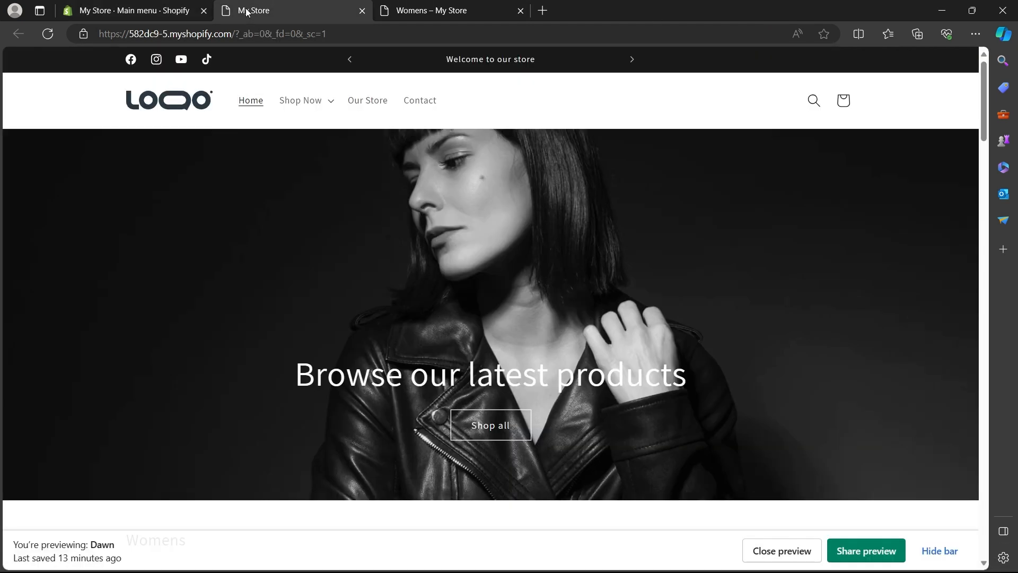
pyautogui.click(48, 33)
pyautogui.click(489, 101)
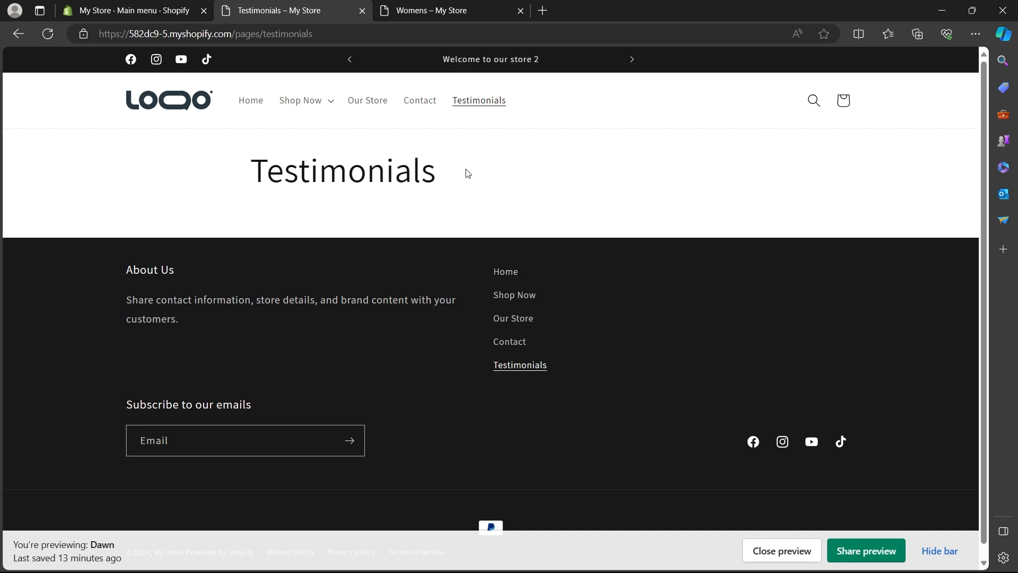
pyautogui.click(257, 105)
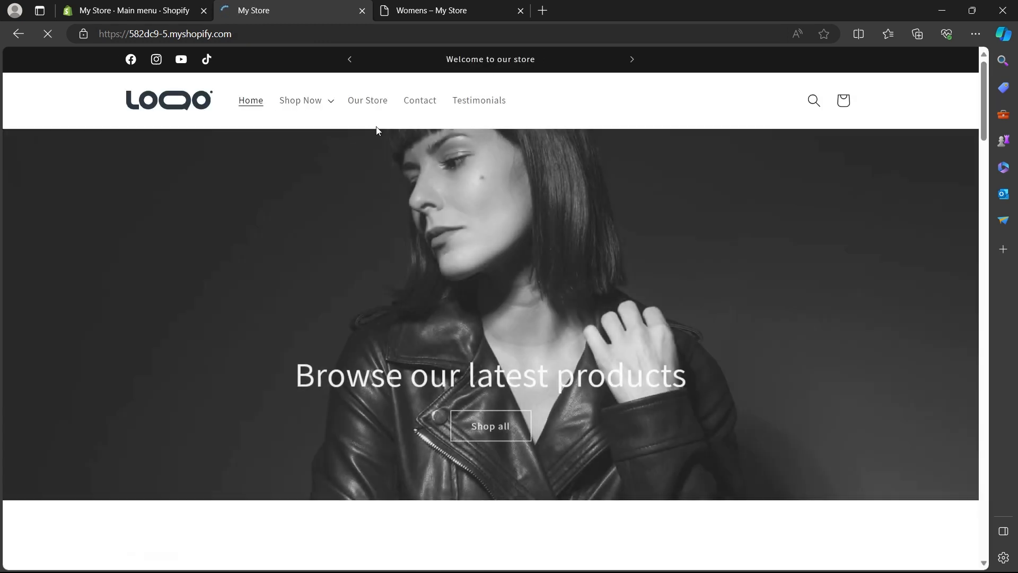
# - Look through the home page sections of the live Dawn theme's storefront preview
pyautogui.scroll(-20, 393, 152)
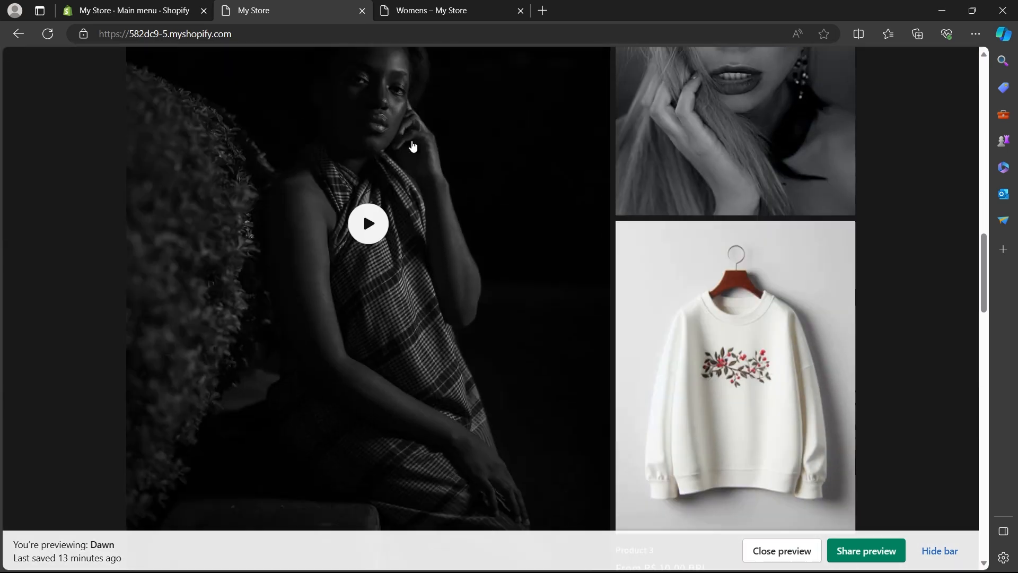
pyautogui.scroll(-20, 413, 147)
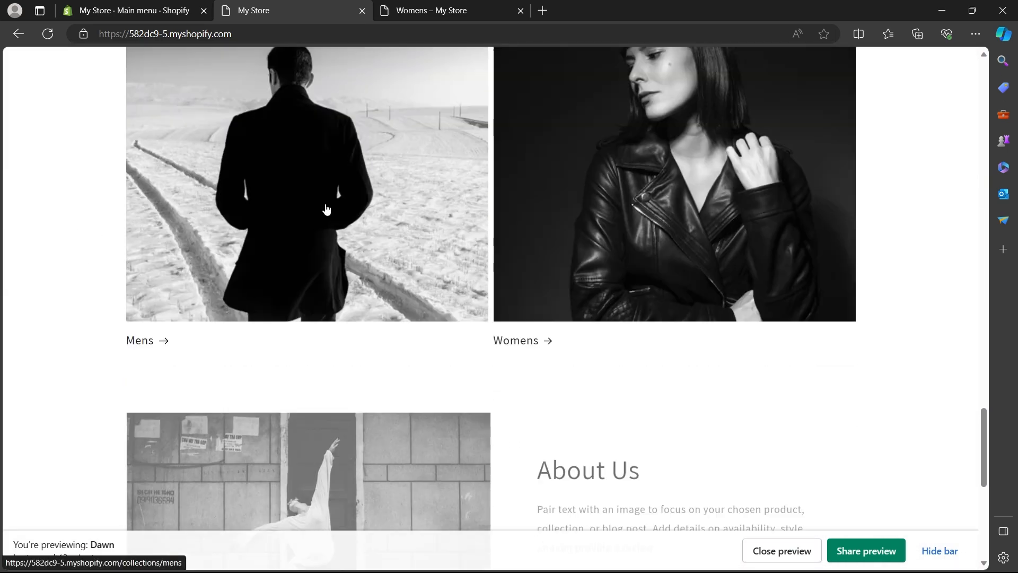
pyautogui.scroll(4, 326, 208)
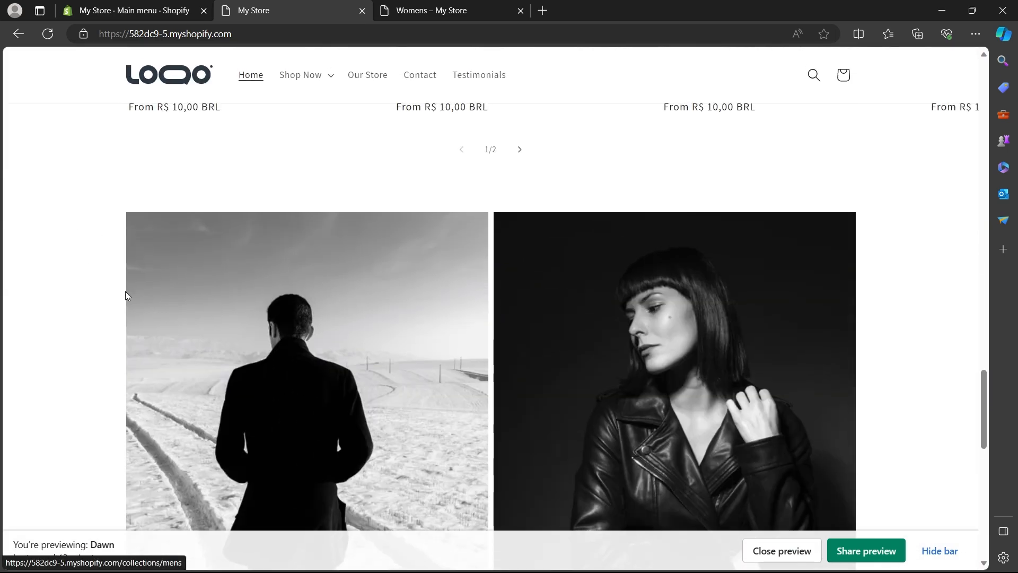
pyautogui.scroll(15, 141, 252)
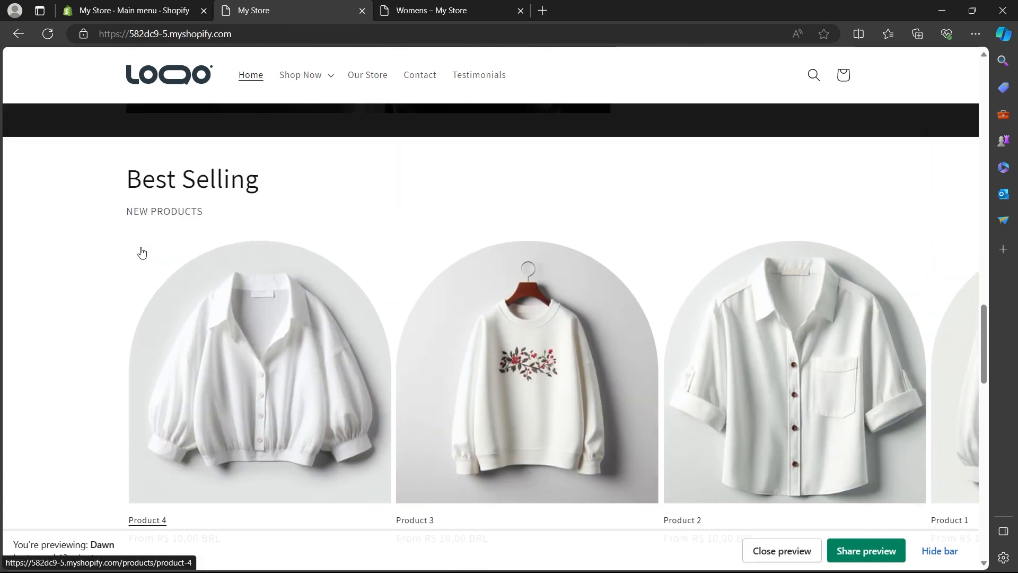
# - Open a storefront preview of the Dawn V2 draft from the admin's theme library and close the old Dawn preview
pyautogui.click(177, 5)
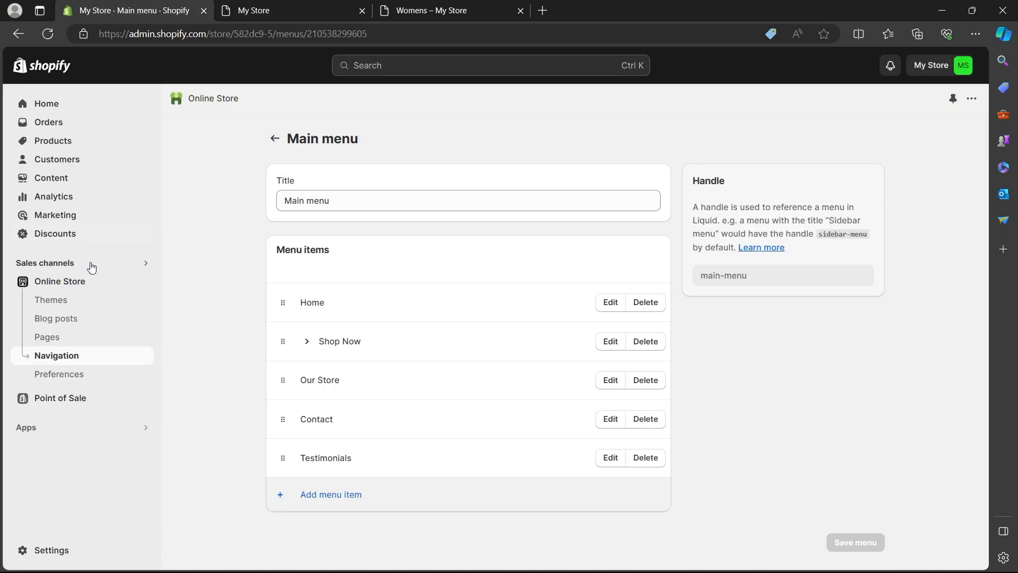
pyautogui.click(72, 298)
pyautogui.scroll(-7, 463, 304)
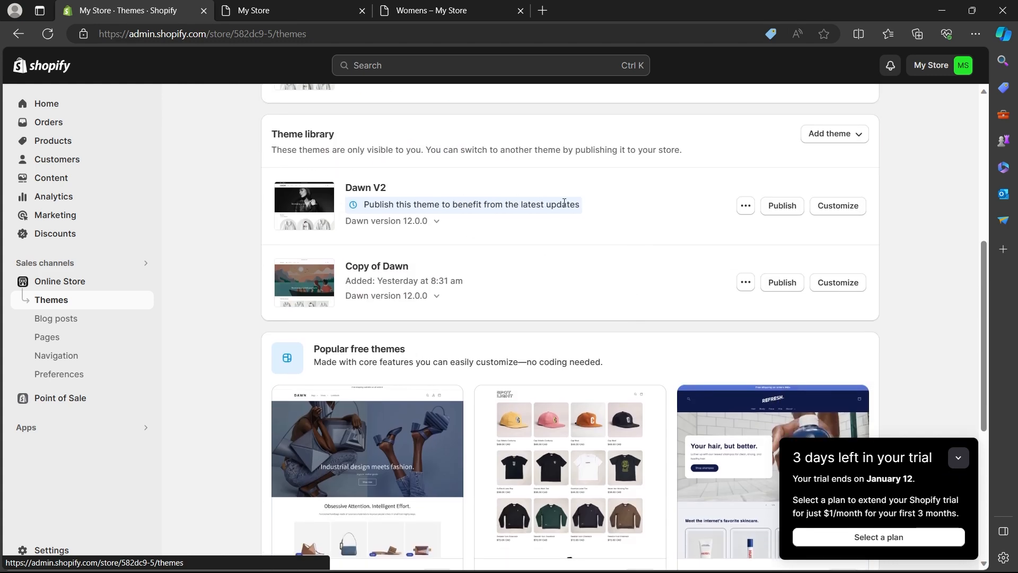
pyautogui.click(746, 205)
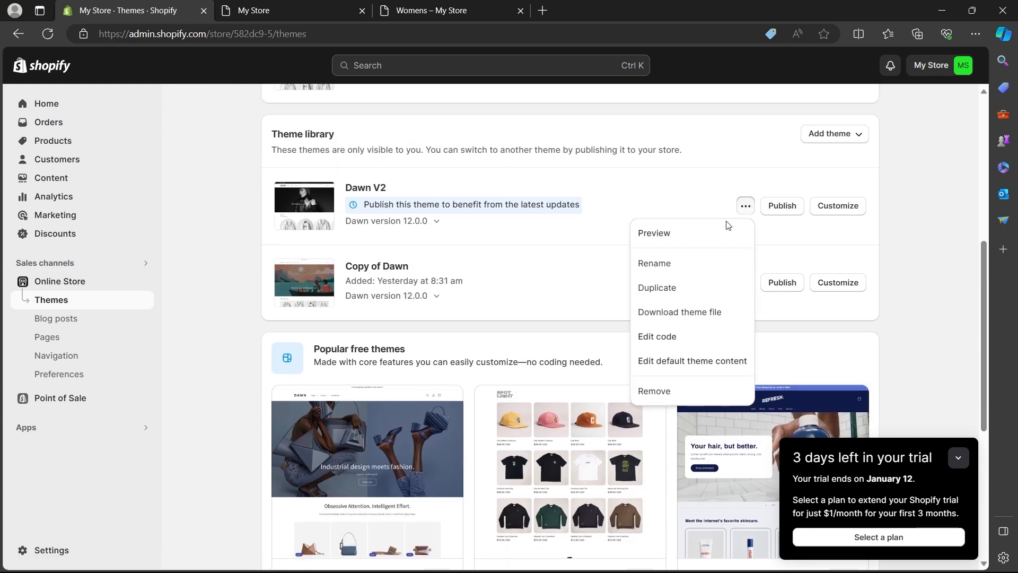
pyautogui.click(700, 236)
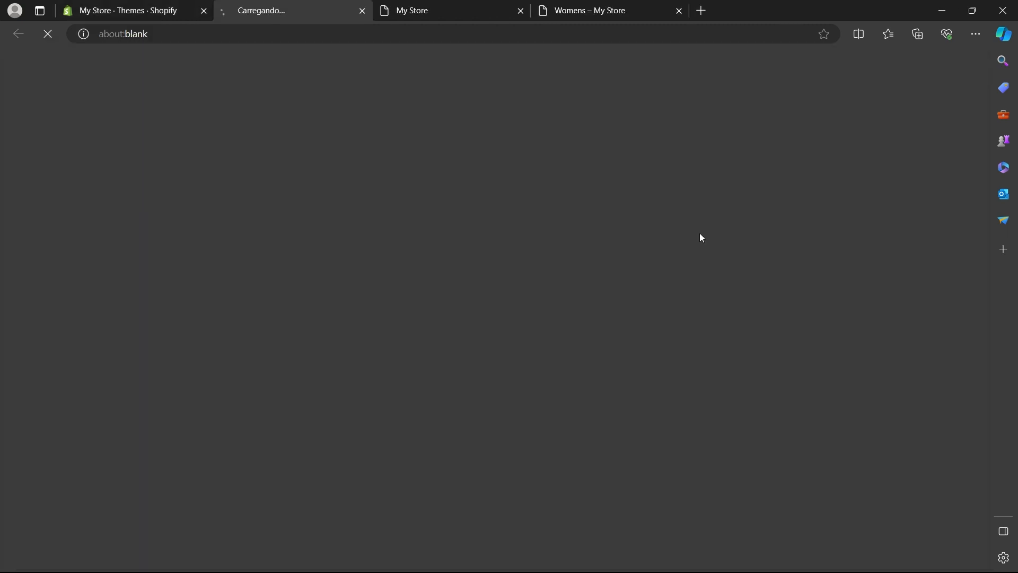
pyautogui.click(520, 11)
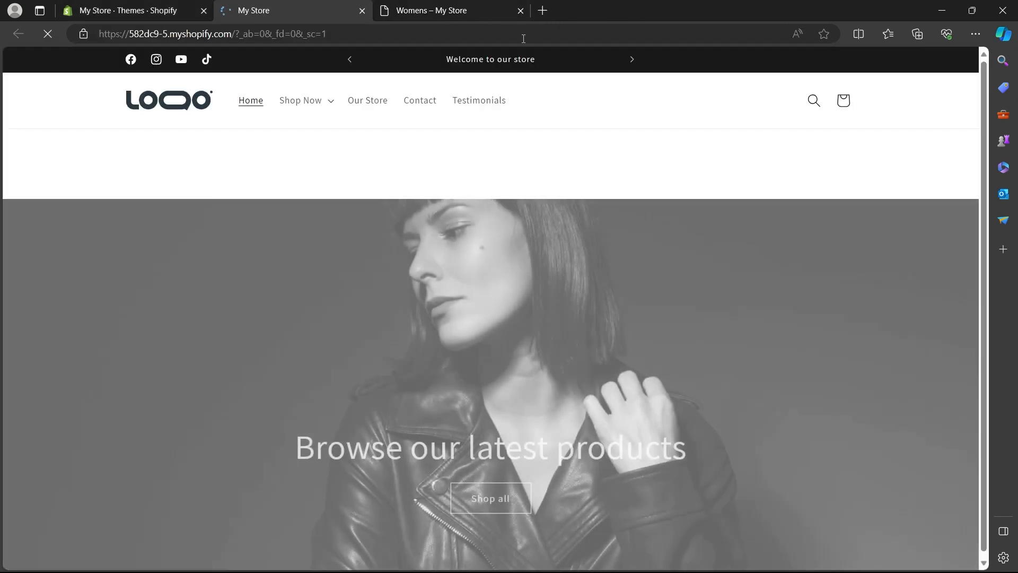
# - Hide the preview bar and look through the Dawn V2 home page sections
pyautogui.scroll(-1, 639, 256)
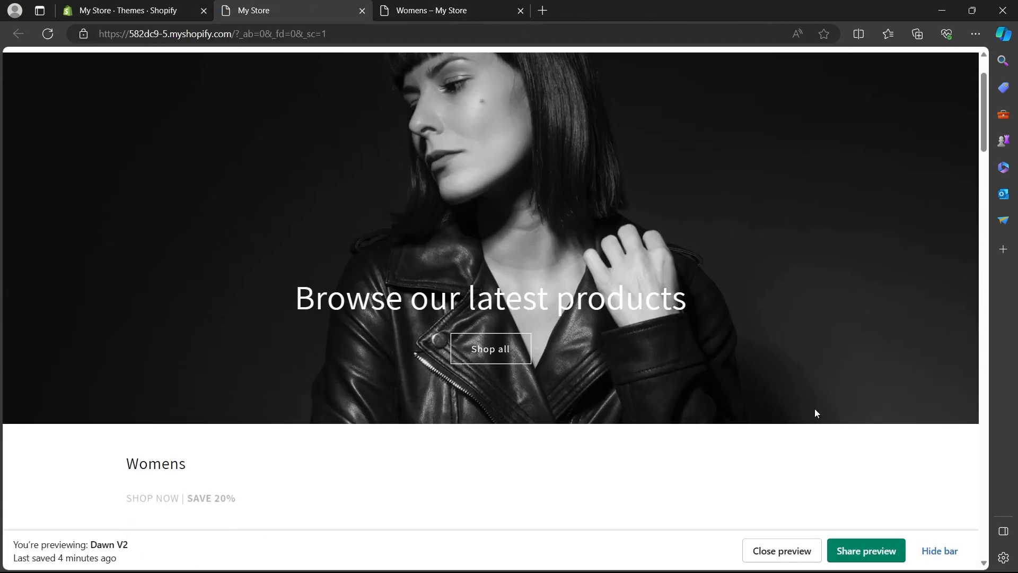
pyautogui.click(931, 550)
pyautogui.scroll(-10, 544, 203)
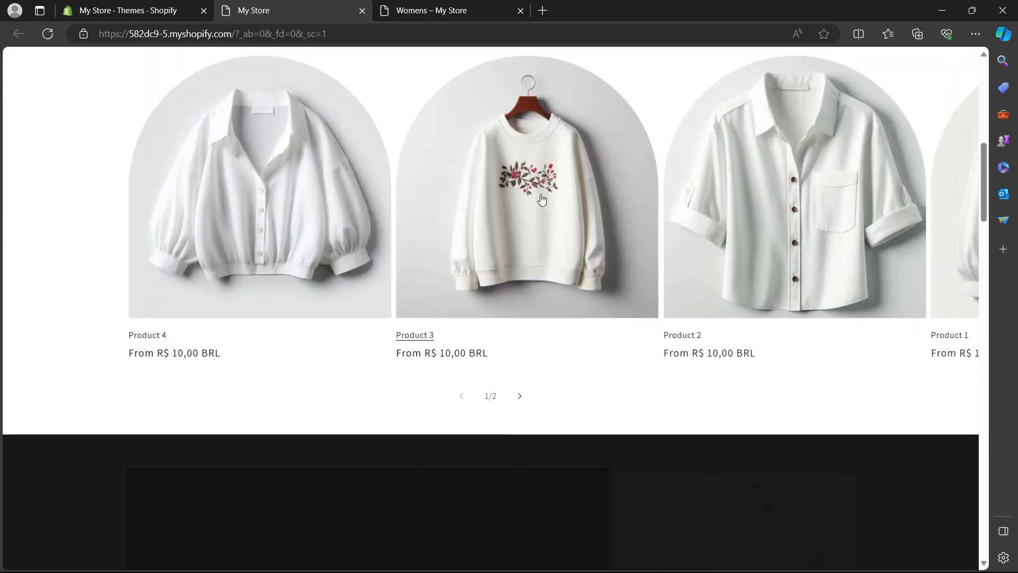
pyautogui.scroll(-15, 541, 190)
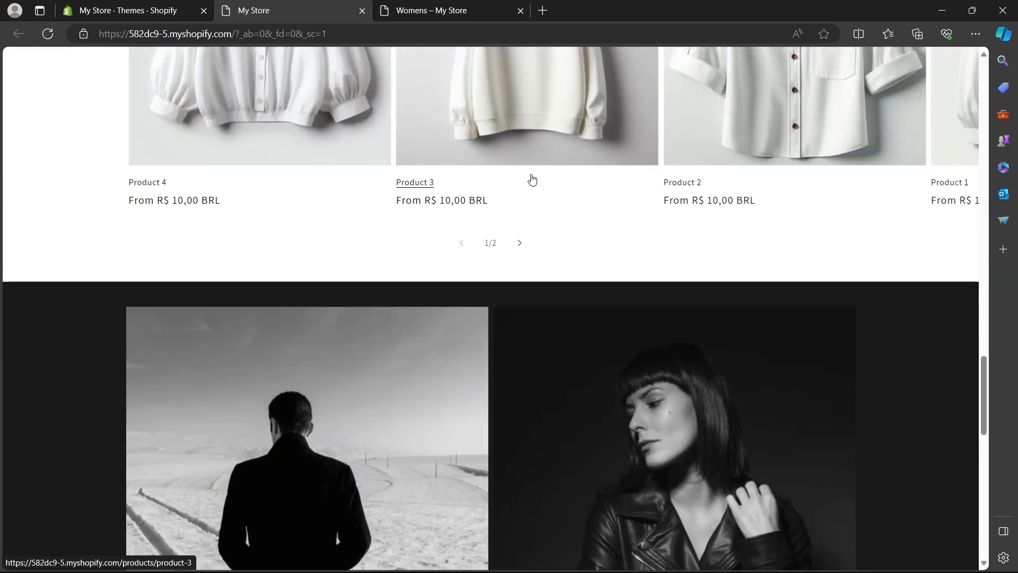
pyautogui.scroll(10, 450, 286)
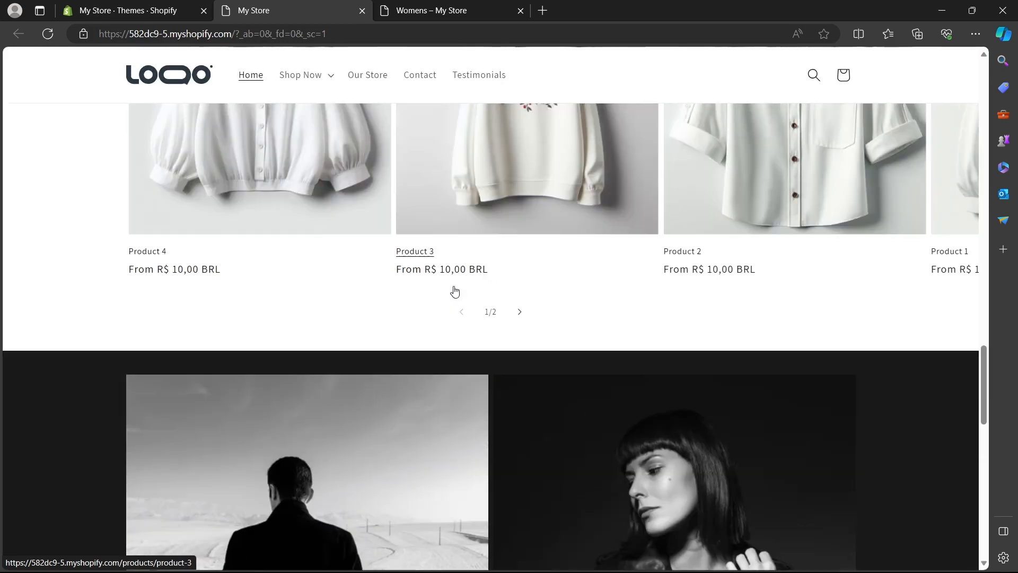
pyautogui.scroll(15, 447, 281)
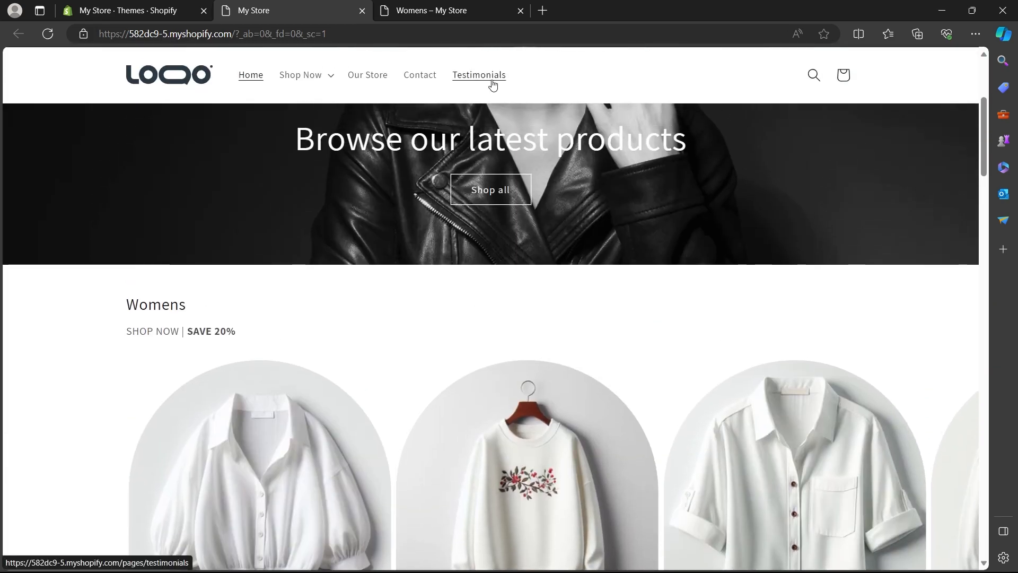
# - View the Testimonials page from the header menu of the Dawn V2 preview and examine its banner and content sections
pyautogui.click(491, 81)
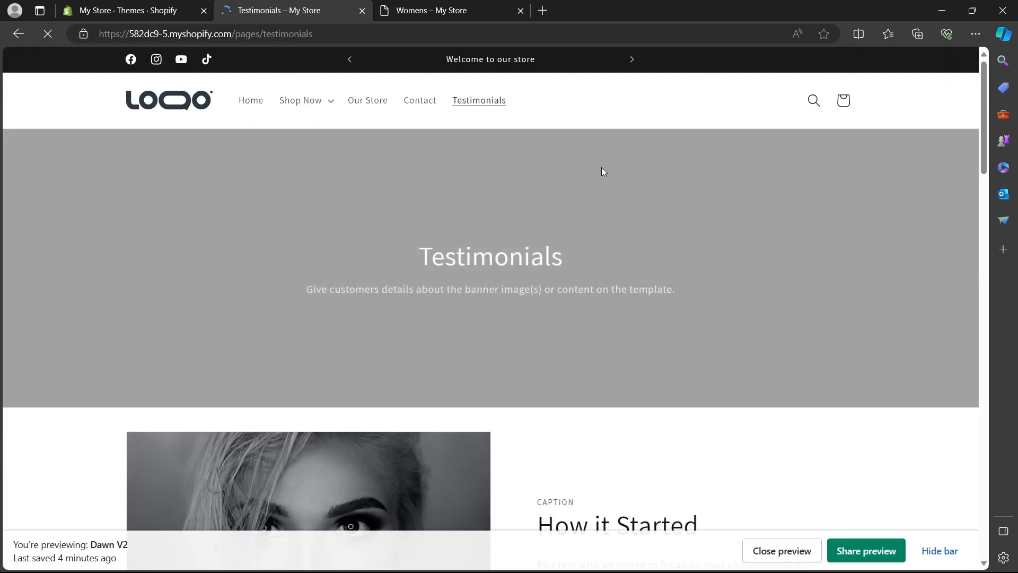
pyautogui.scroll(-14, 569, 197)
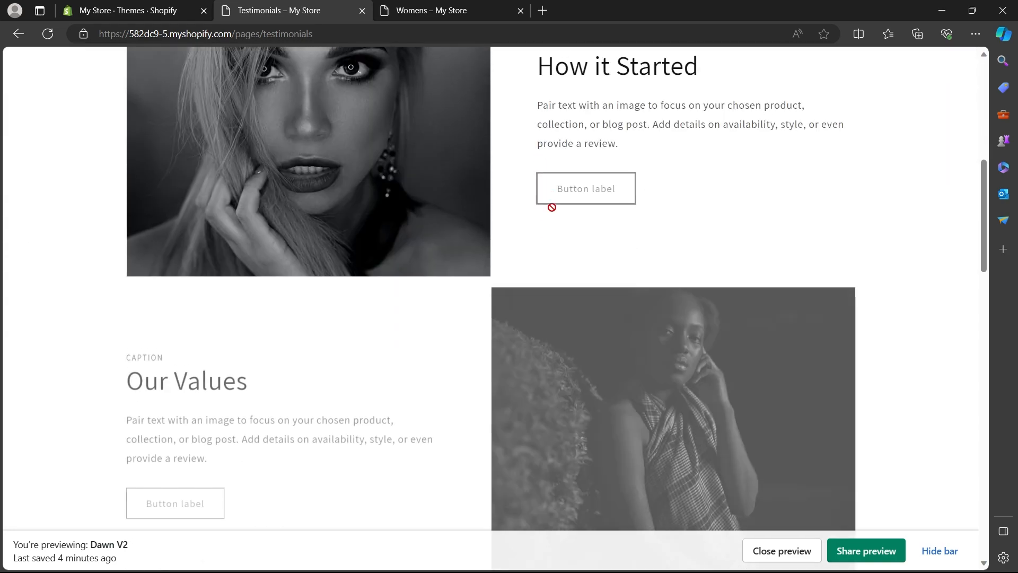
pyautogui.scroll(5, 547, 211)
pyautogui.scroll(-7, 539, 237)
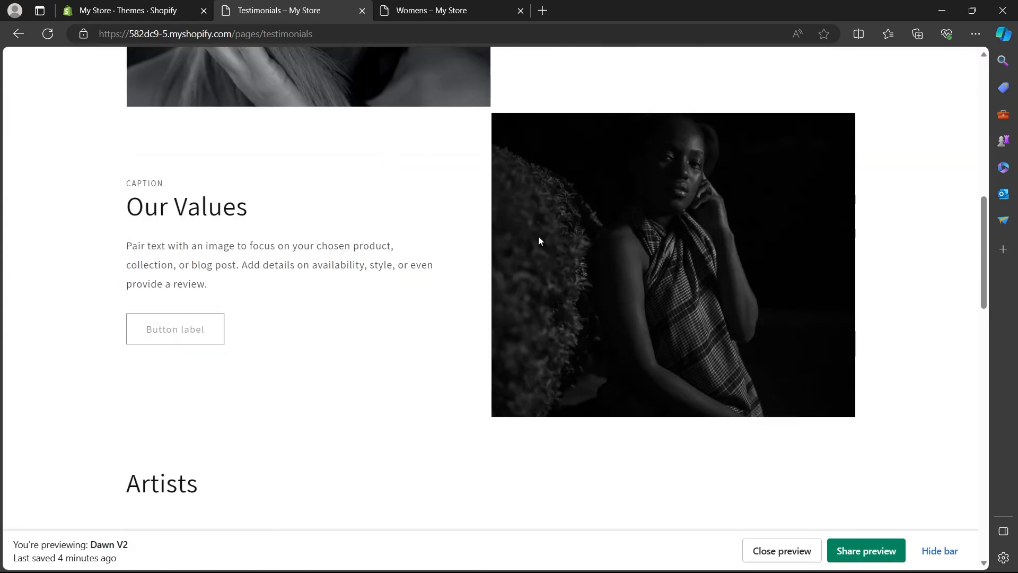
pyautogui.scroll(-3, 530, 233)
pyautogui.scroll(-8, 519, 223)
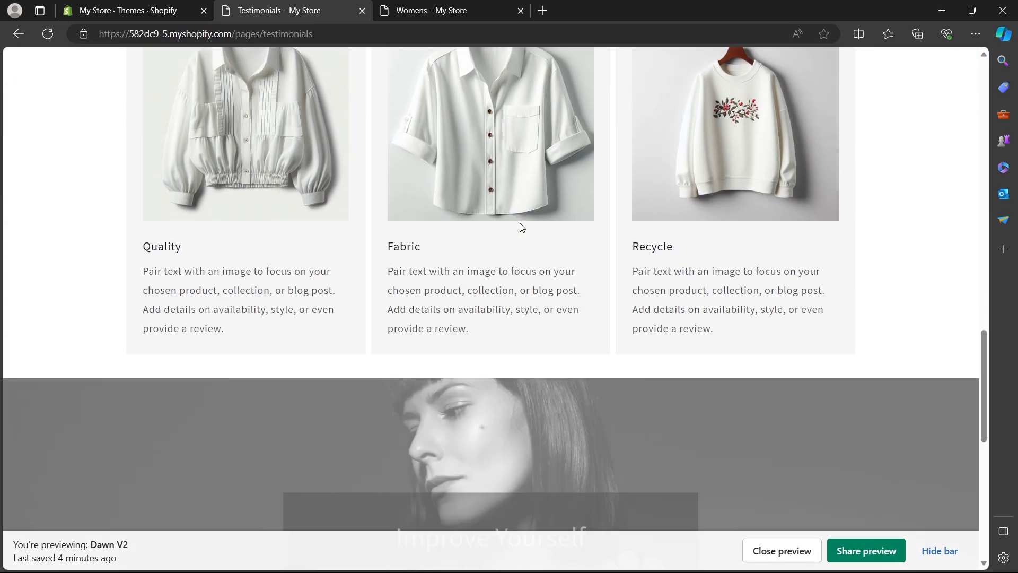
pyautogui.scroll(20, 515, 207)
pyautogui.scroll(5, 511, 192)
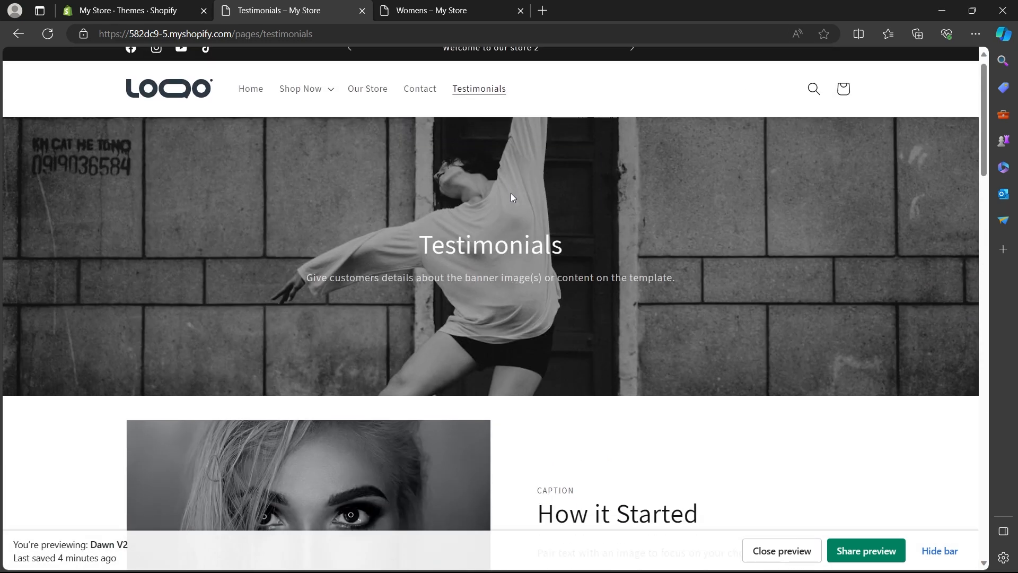
# - Publish Dawn V2 from the admin's theme library as the store's current theme and dismiss the calendar notification
pyautogui.click(146, 5)
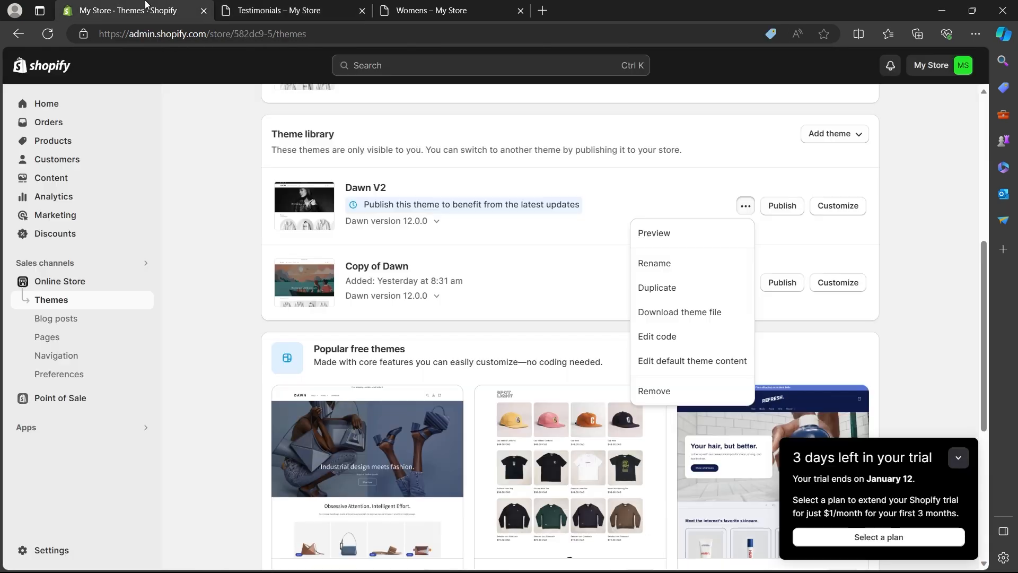
pyautogui.click(880, 204)
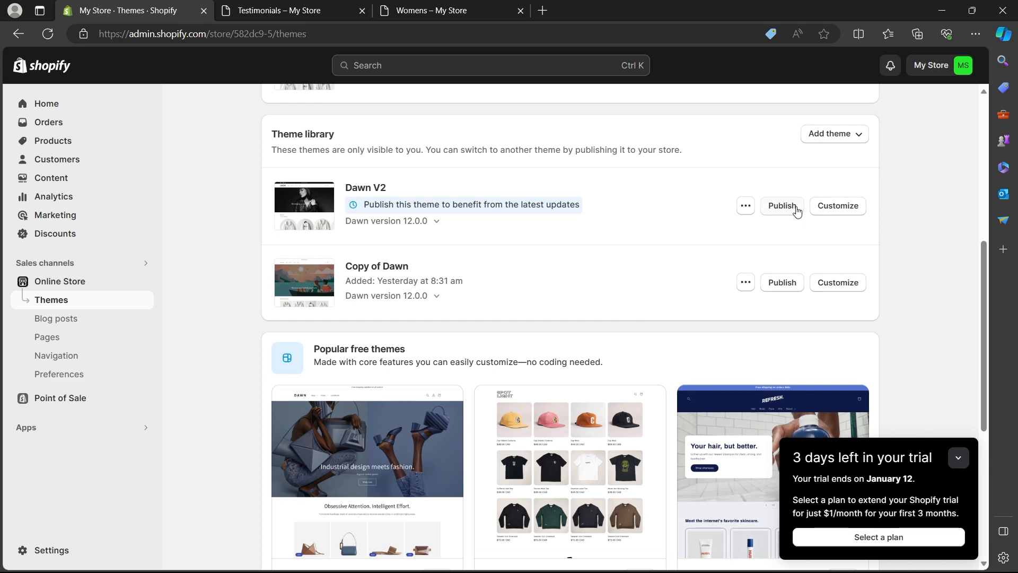
pyautogui.click(796, 210)
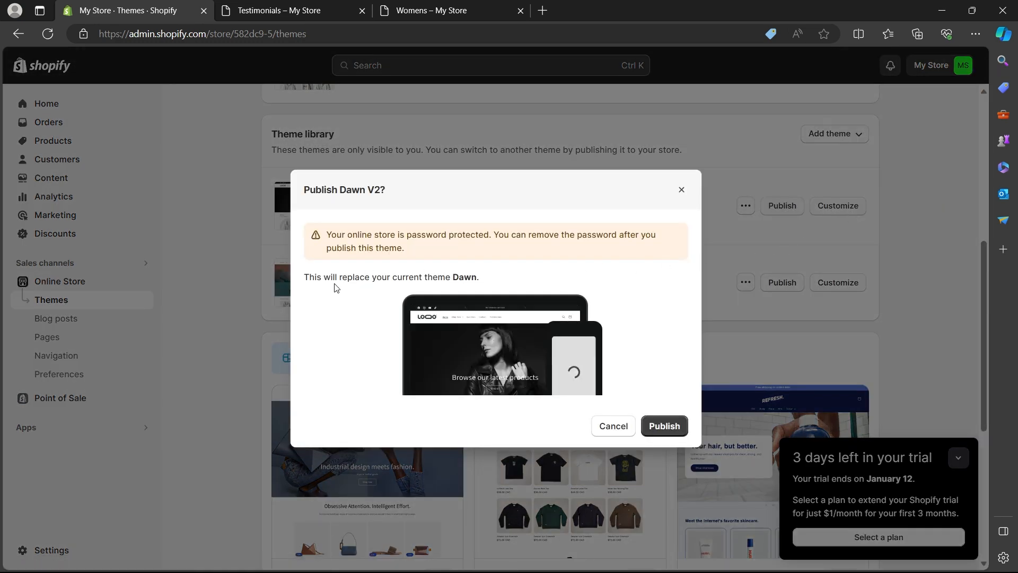
pyautogui.click(669, 431)
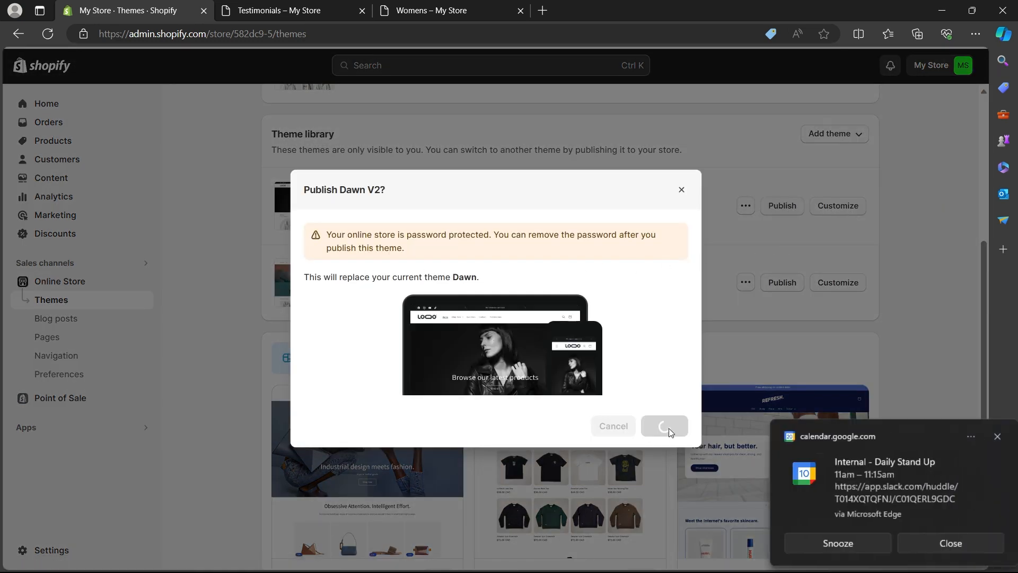
pyautogui.click(909, 543)
pyautogui.scroll(4, 903, 311)
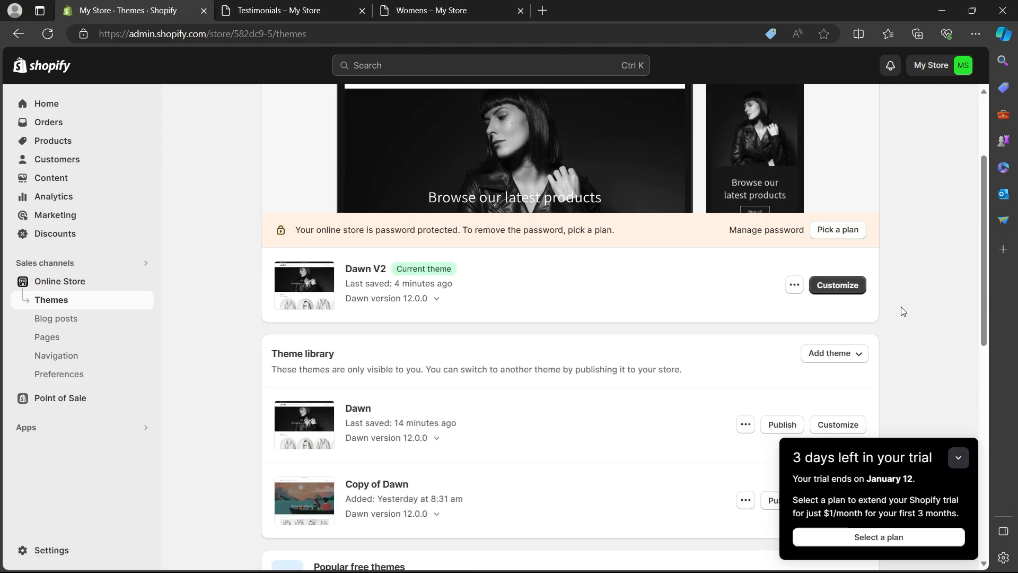